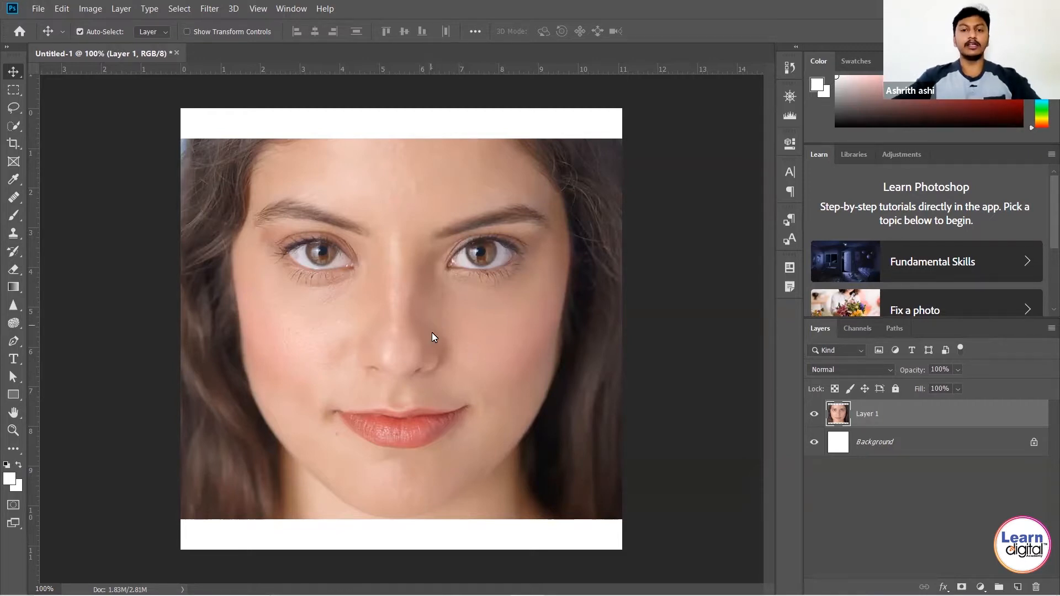
Step: Duplicate Layer 1, keeping the default copy name
right_click(940, 422)
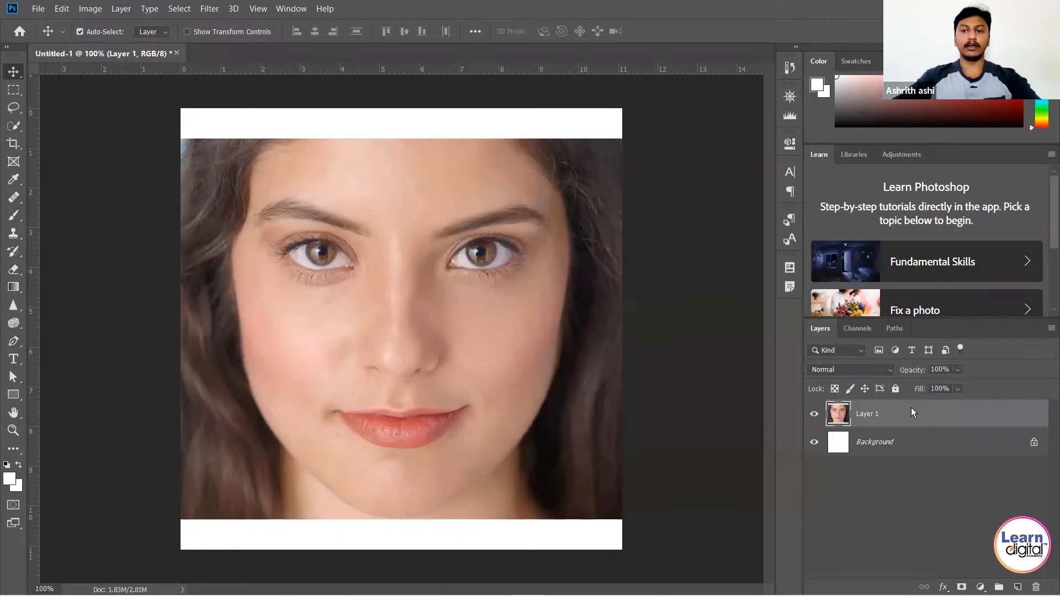
click(795, 92)
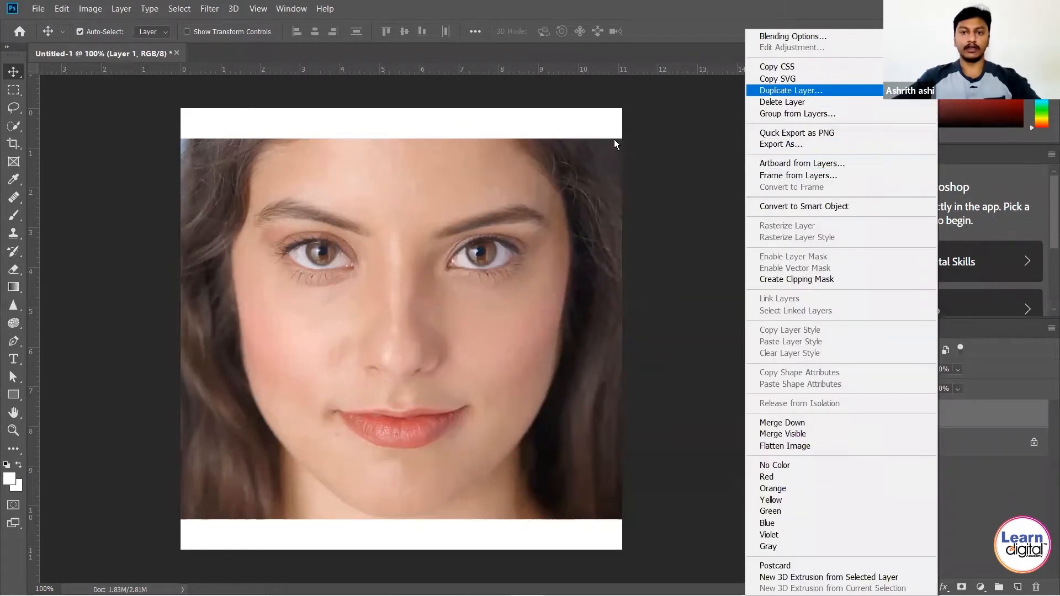
click(645, 154)
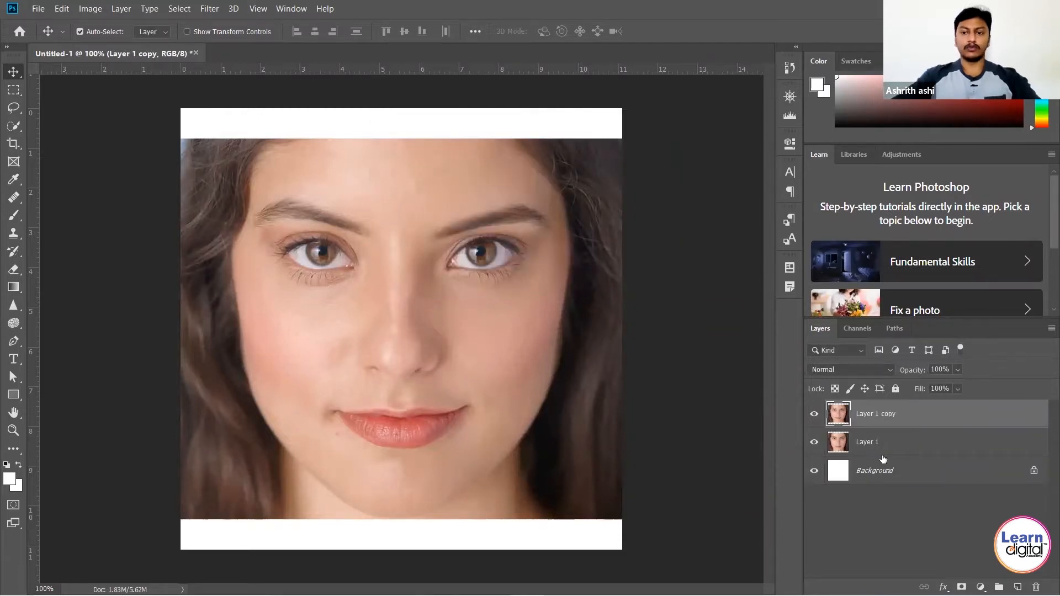
Step: Open the Liquify filter on the duplicated layer and look through the Face-Aware Liquify settings
click(215, 11)
click(233, 114)
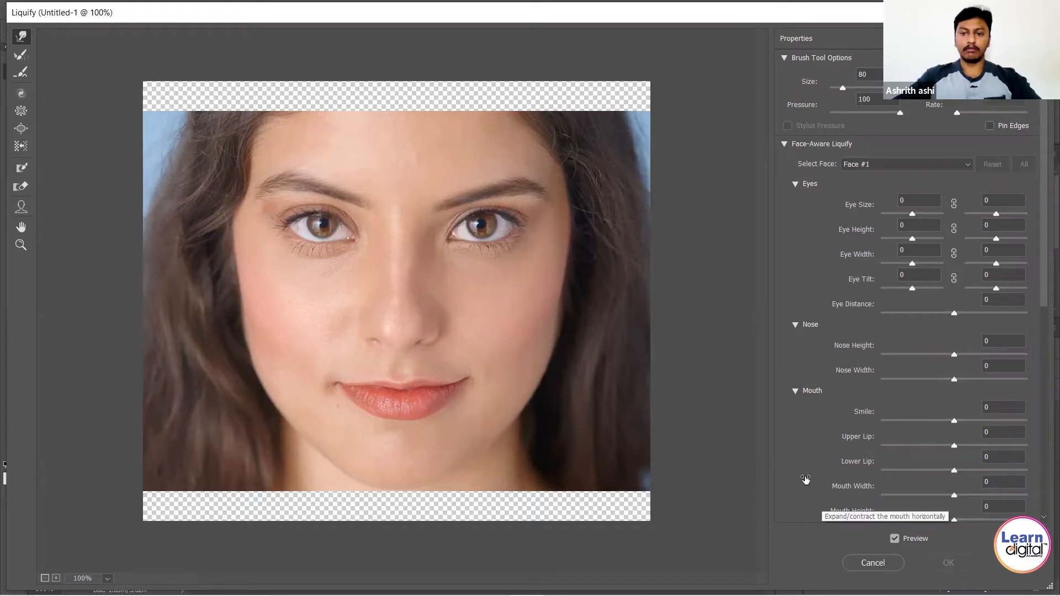
scroll(805, 476, down, 1)
scroll(789, 436, down, 4)
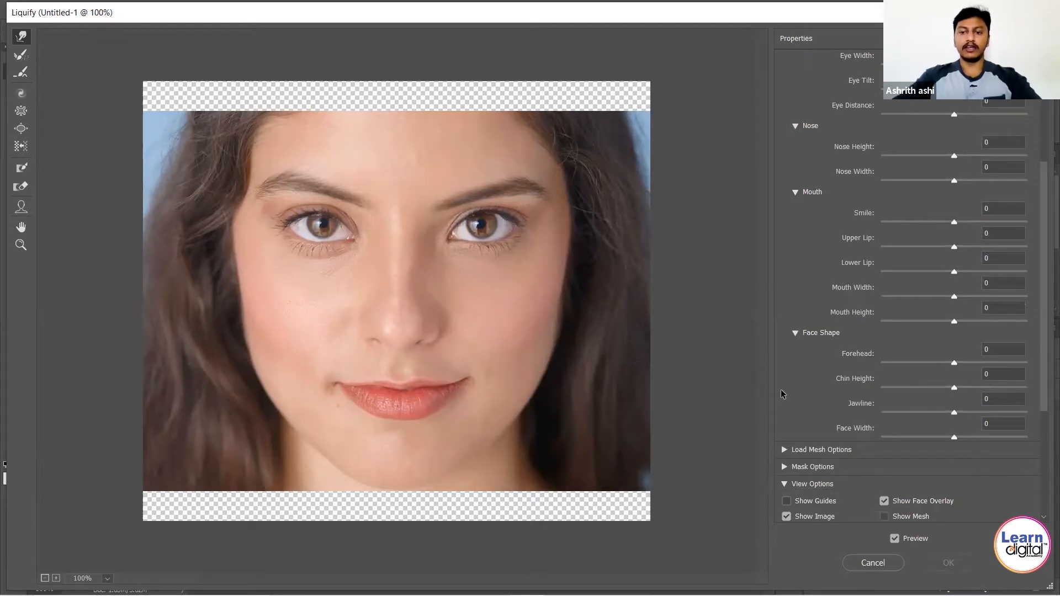
scroll(776, 404, up, 6)
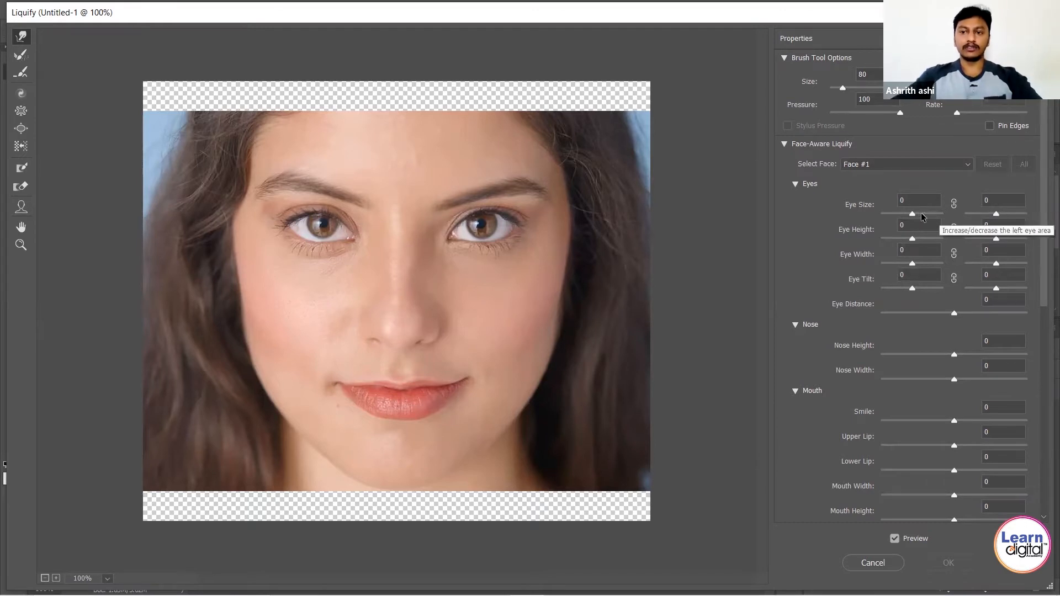
Step: Try both extremes of the left Eye Size, then set Eye Size to 100 for both eyes
drag(912, 214, 946, 213)
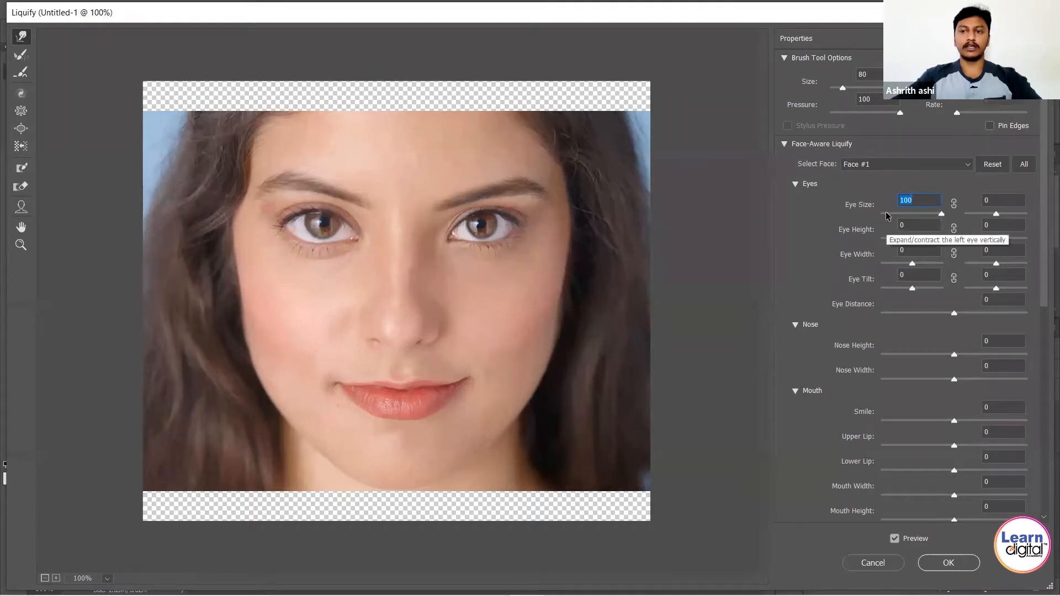
drag(888, 215, 878, 215)
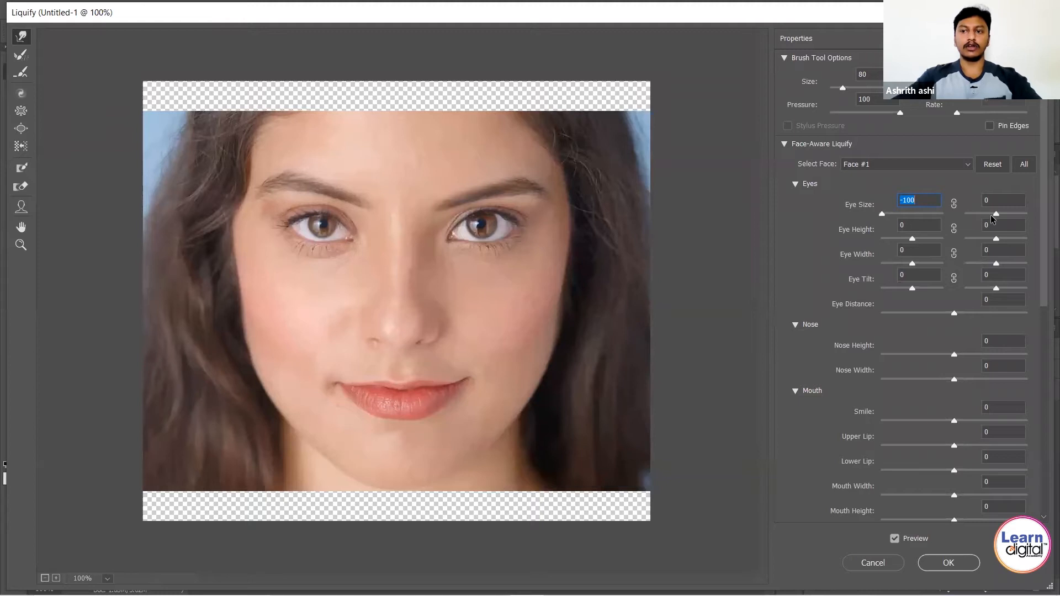
drag(996, 214, 1040, 214)
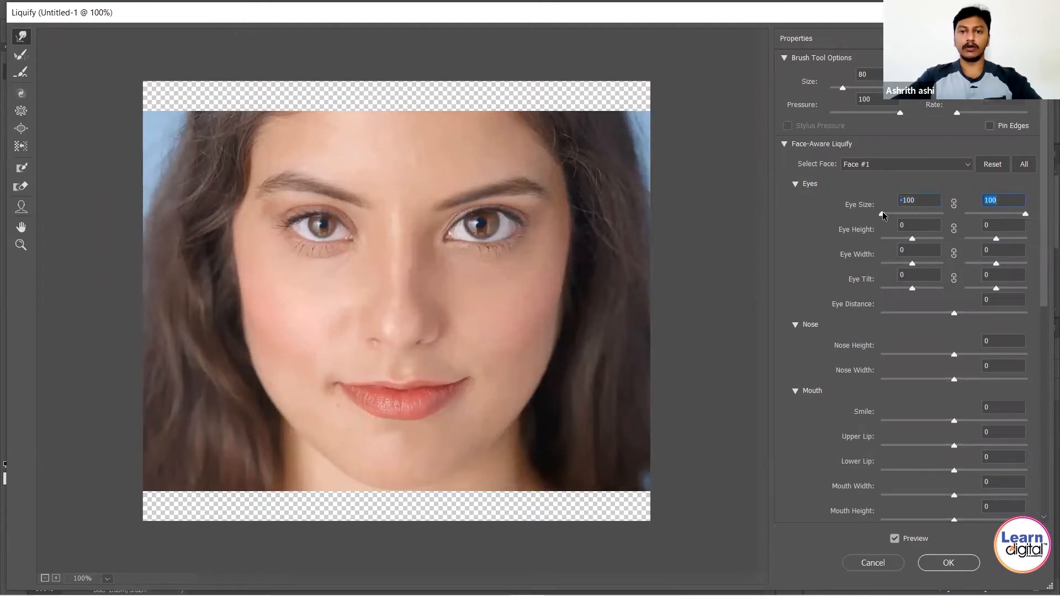
drag(882, 213, 956, 214)
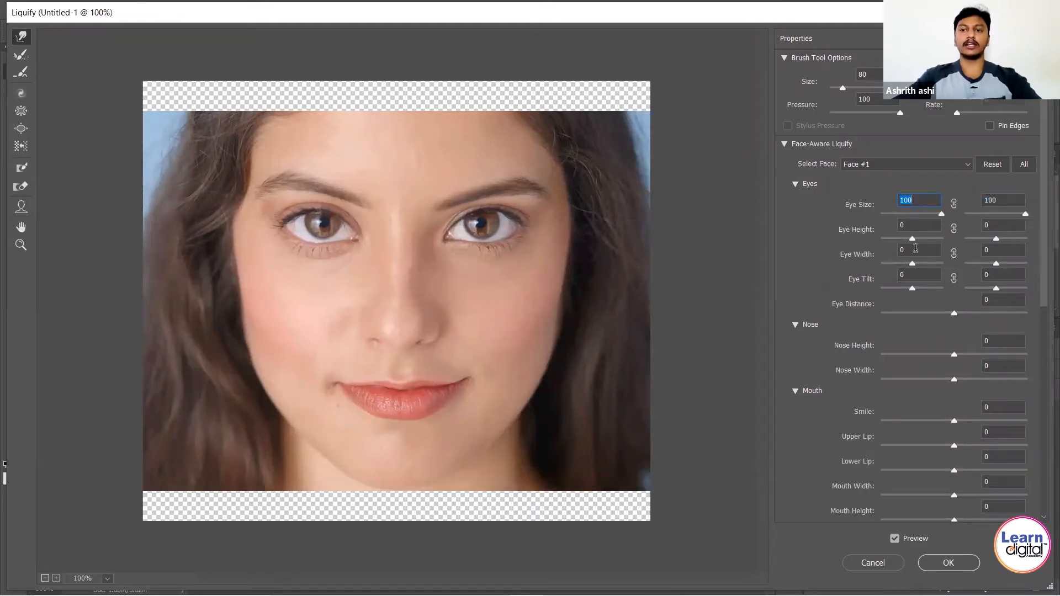
Step: Try to set the left Eye Size to 1000 and dismiss the resulting message
click(924, 199)
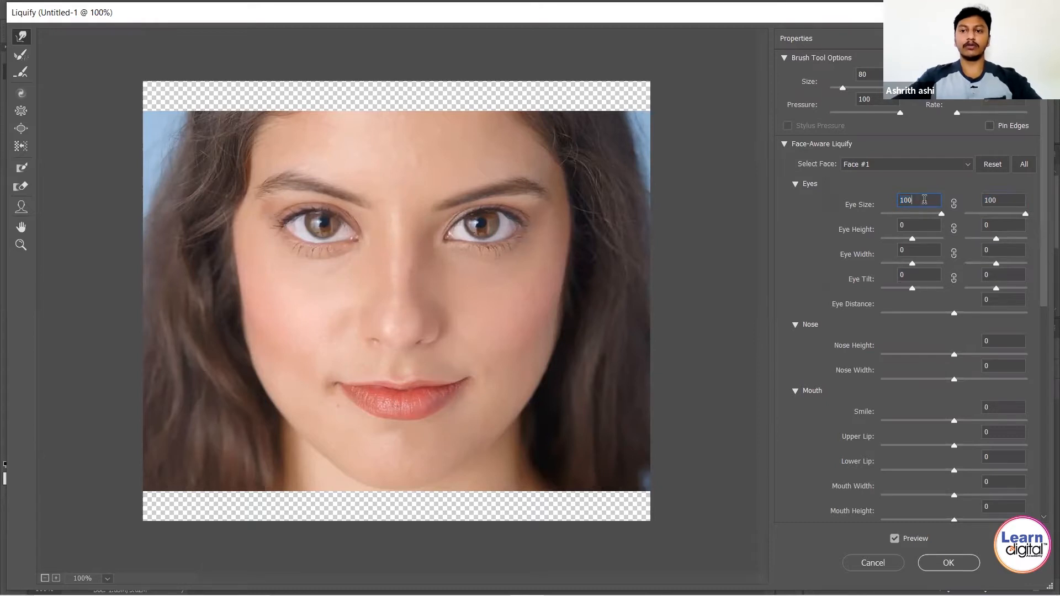
double_click(906, 200)
text(1000)
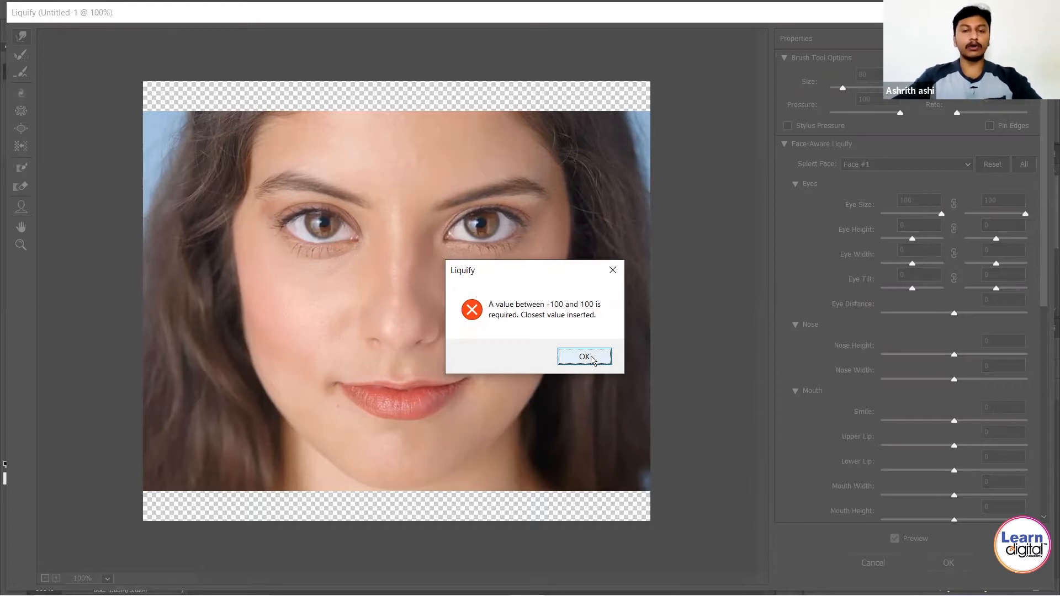
click(589, 357)
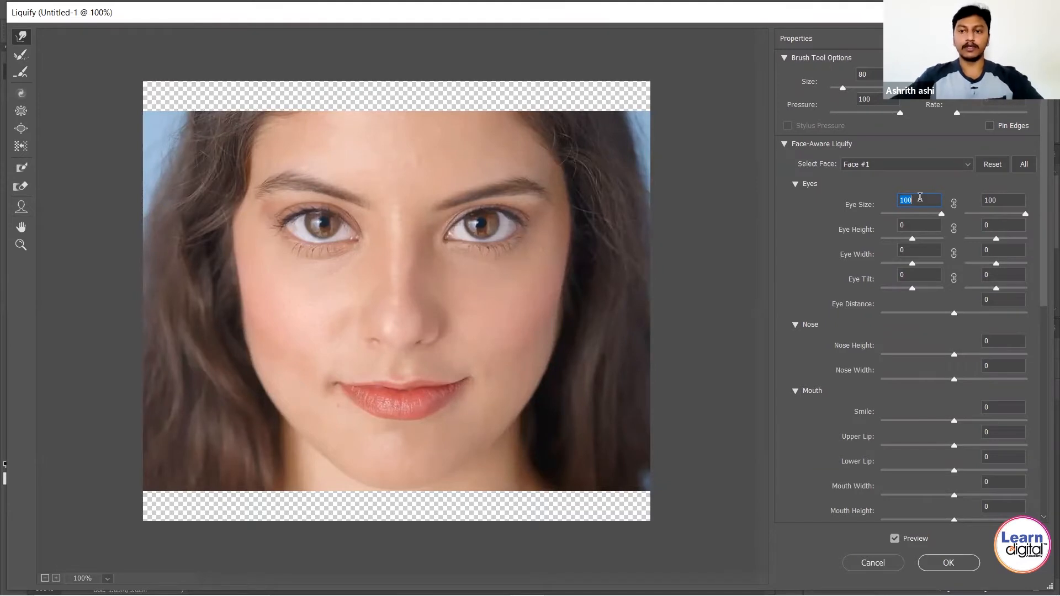
Step: Set Eye Height, Eye Width and Eye Tilt to 100 for both eyes, and Eye Distance to 100
click(916, 248)
drag(912, 241, 1044, 241)
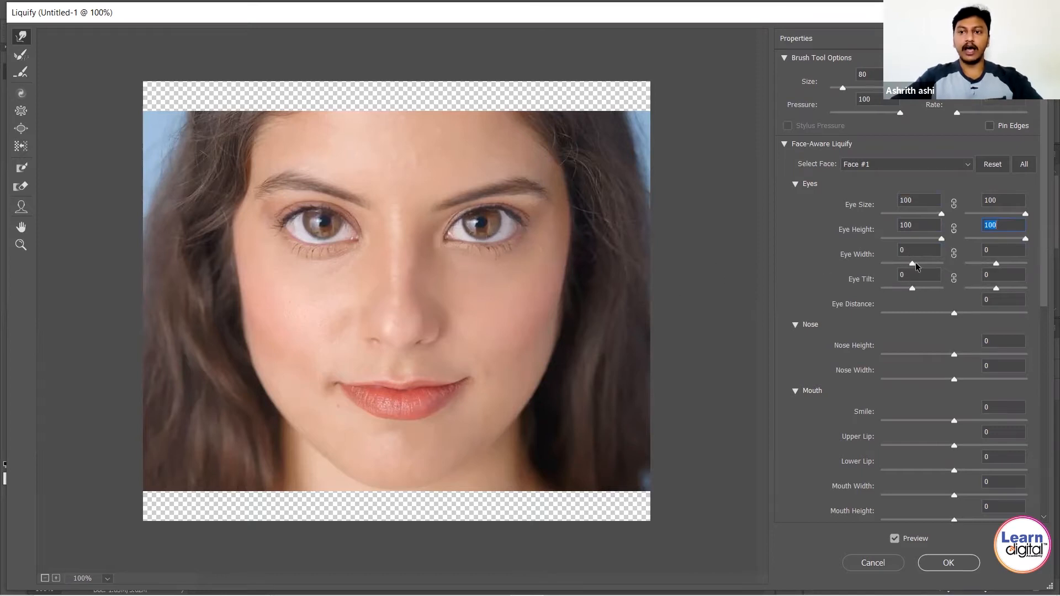
drag(913, 264, 1045, 266)
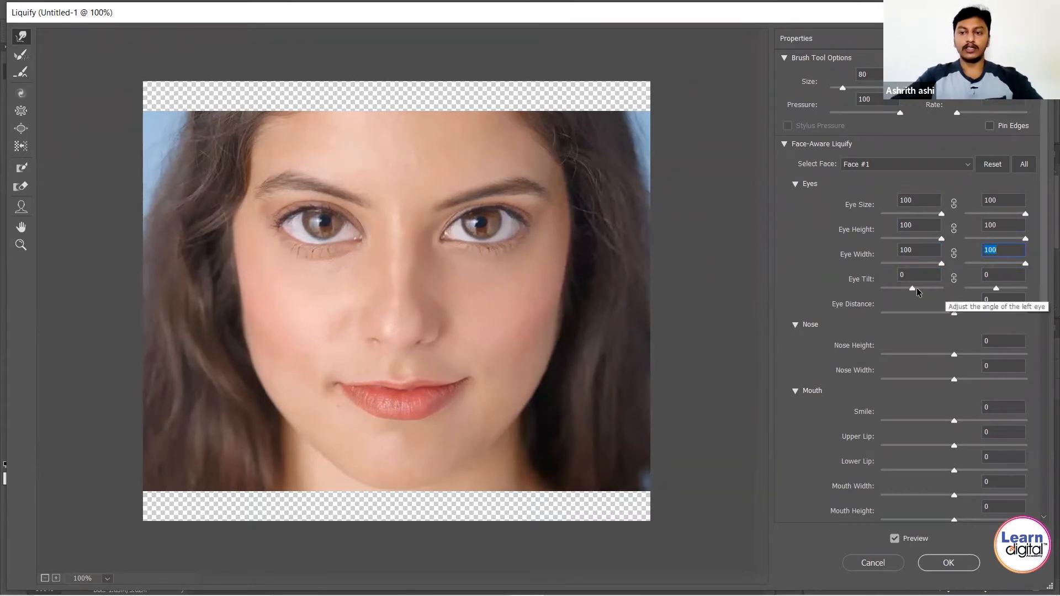
drag(912, 287, 1043, 291)
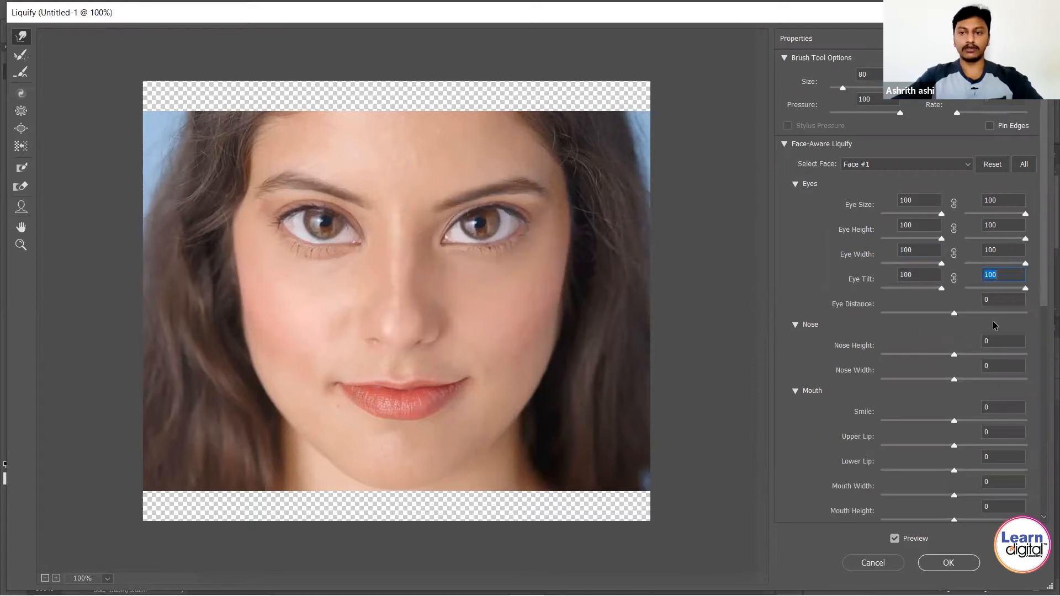
drag(955, 312, 1043, 310)
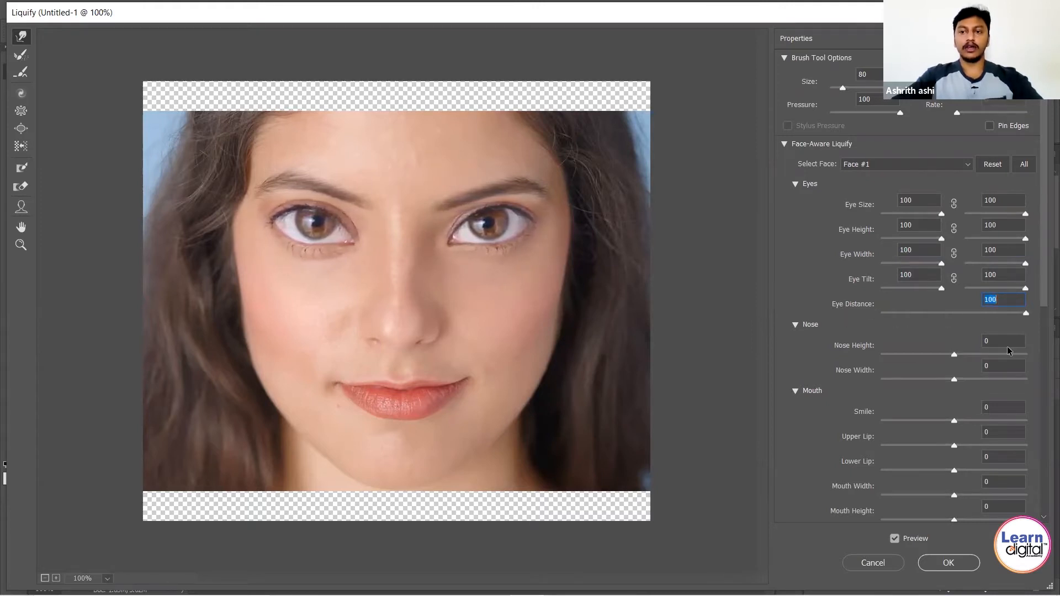
Step: Set both Nose Height and Nose Width to -100
drag(1042, 282, 1043, 317)
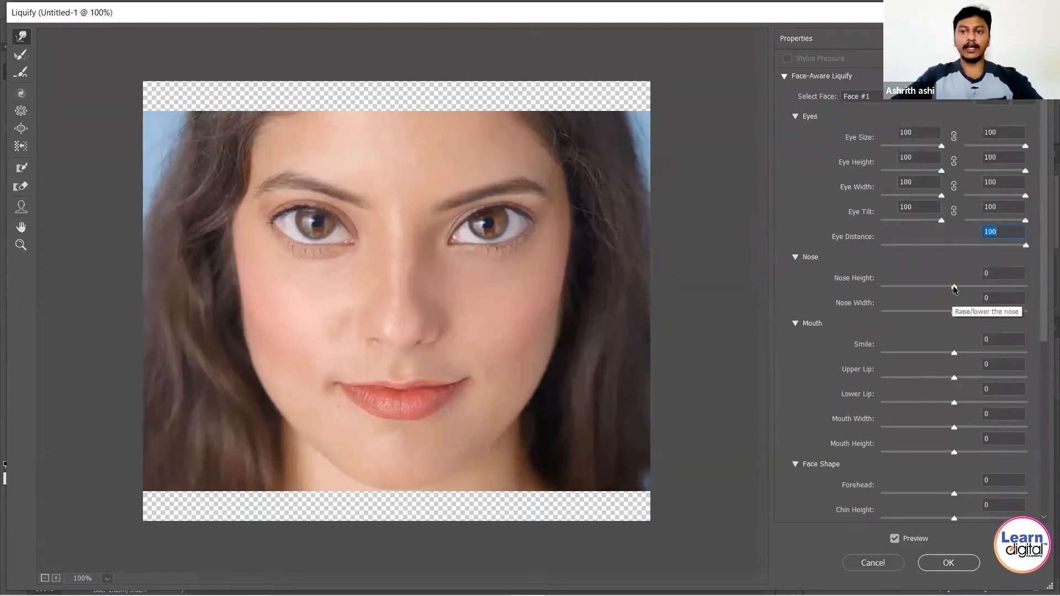
drag(953, 288, 874, 290)
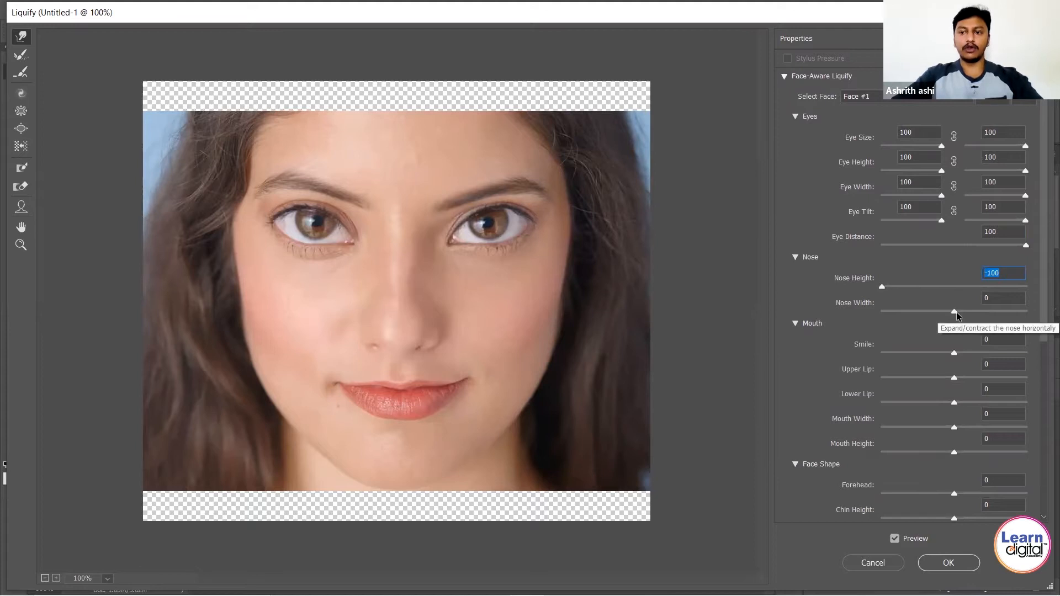
drag(955, 312, 882, 314)
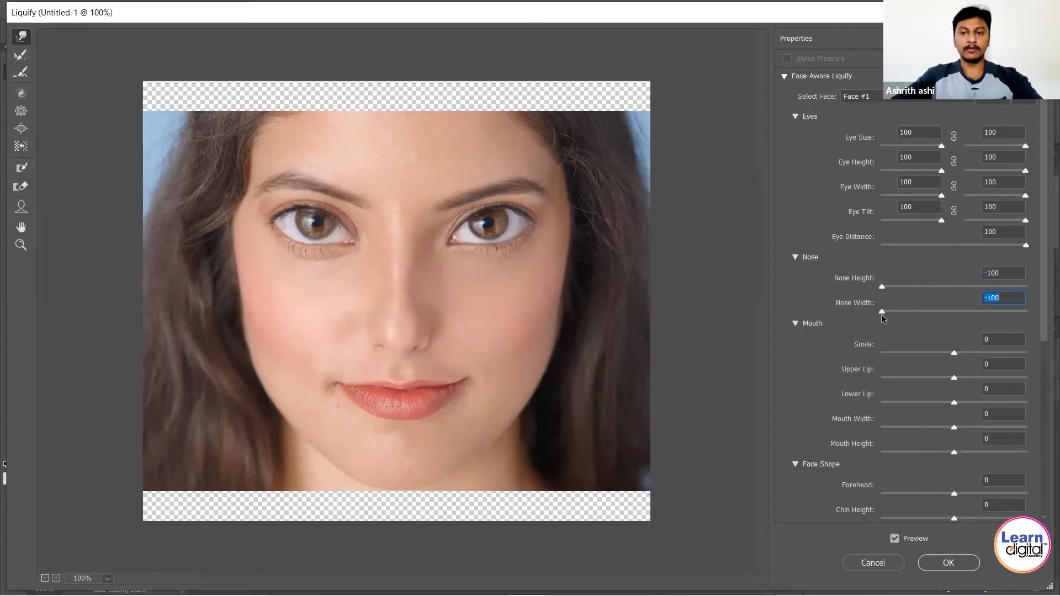
Step: Set Smile, Upper Lip and Lower Lip to 100, and Mouth Width and Mouth Height to -100
drag(1043, 335, 1042, 366)
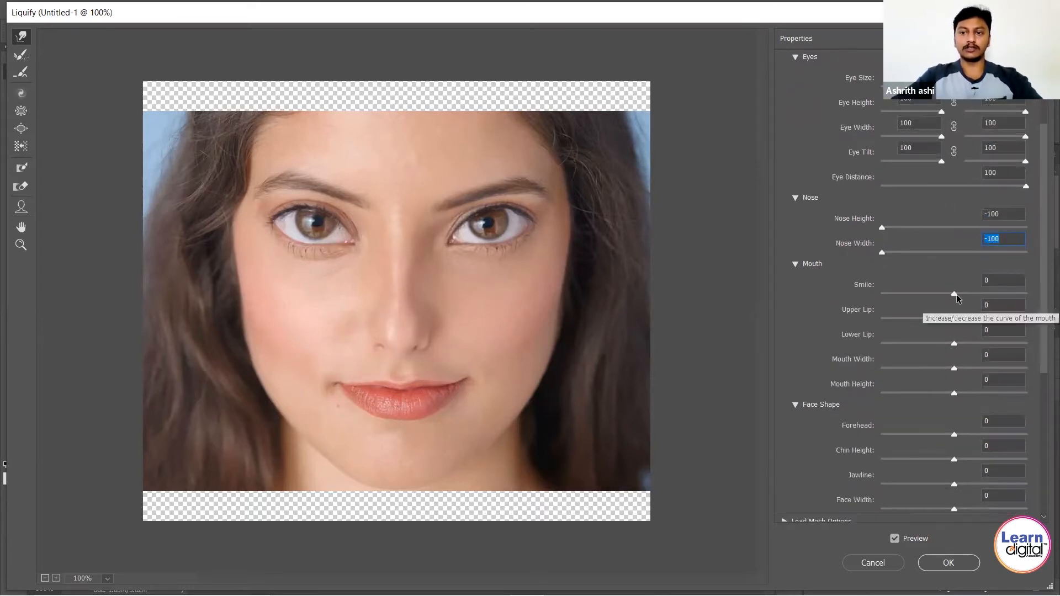
drag(955, 293, 1035, 288)
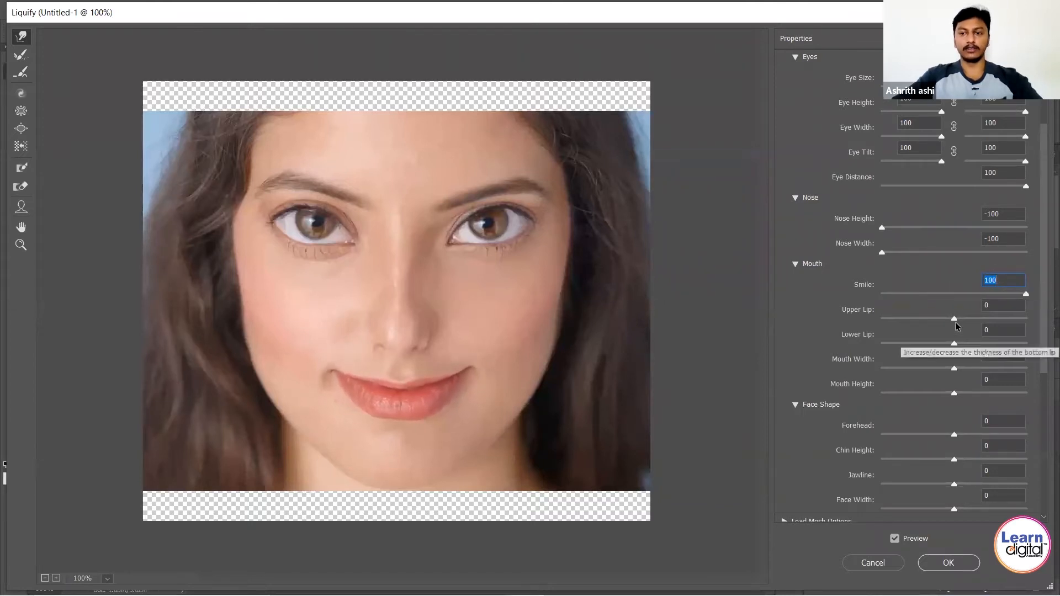
drag(955, 319, 1044, 315)
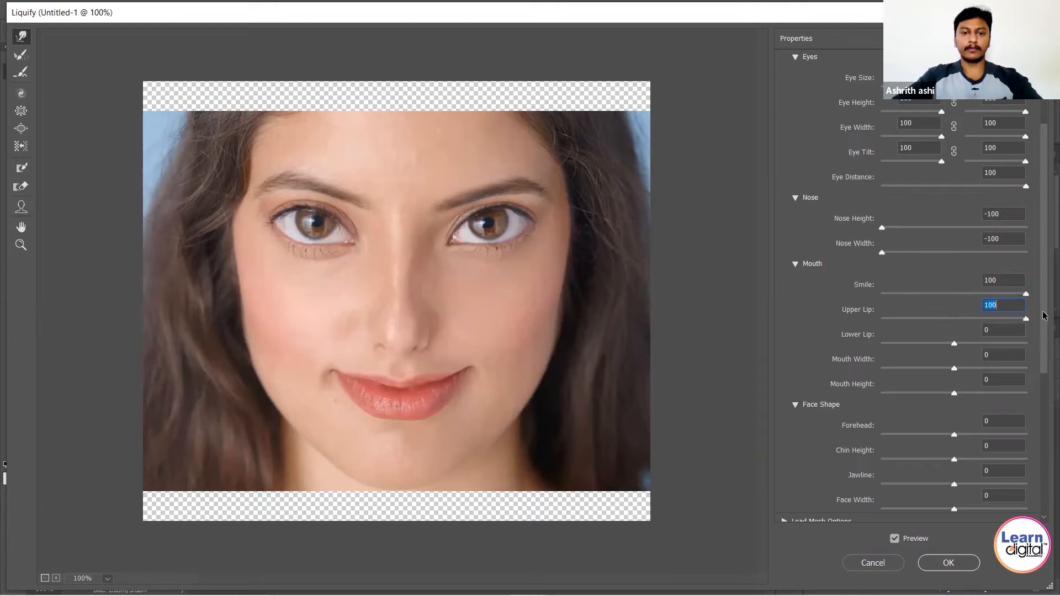
drag(953, 344, 1045, 340)
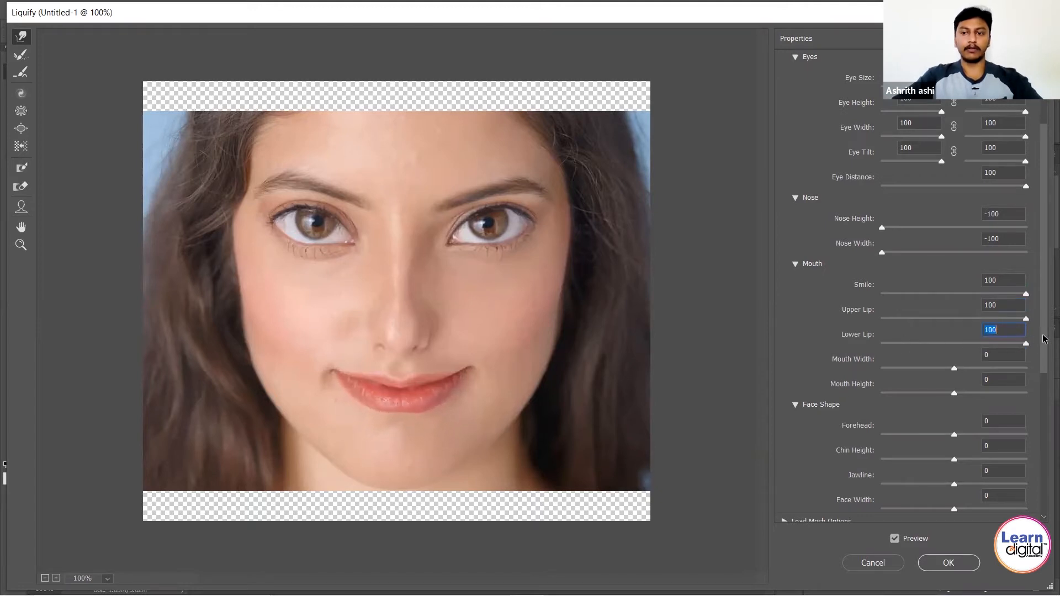
drag(954, 368, 852, 368)
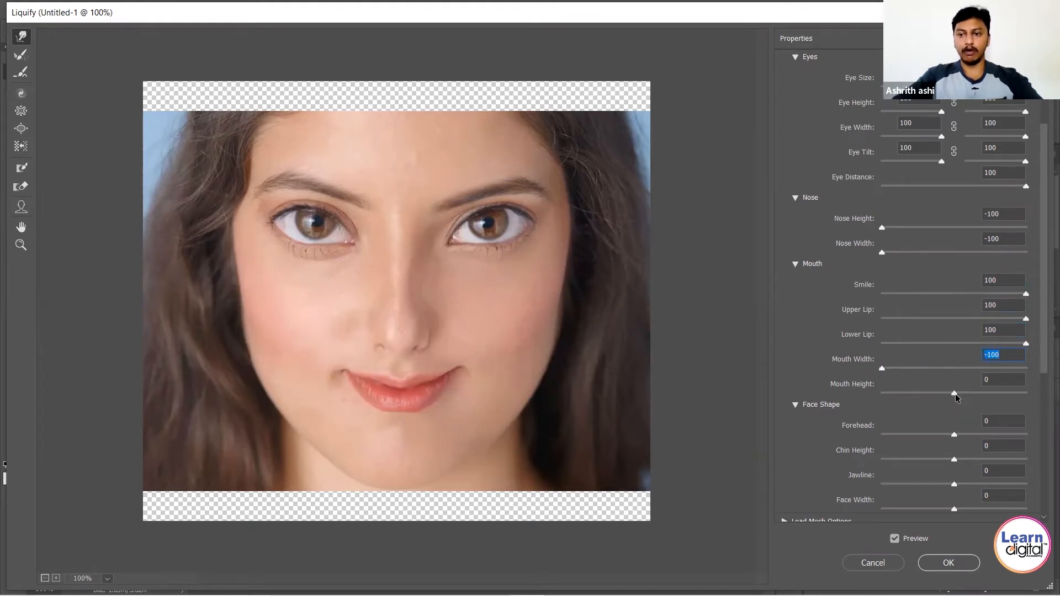
drag(955, 393, 856, 382)
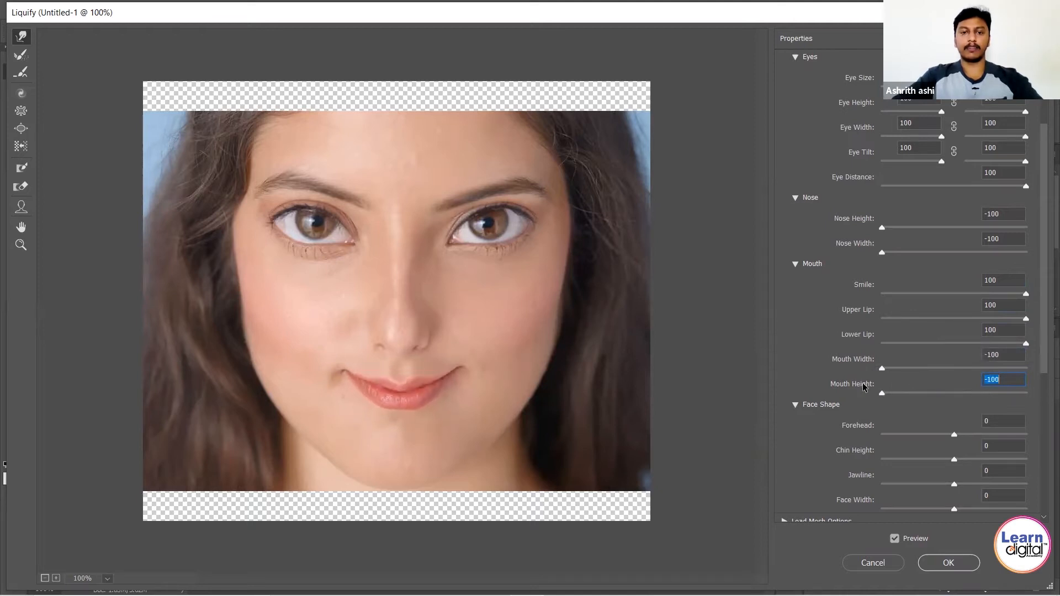
Step: Reshape the face with Forehead at 100 and Chin Height, Jawline and Face Width at -100
drag(1042, 352, 1042, 382)
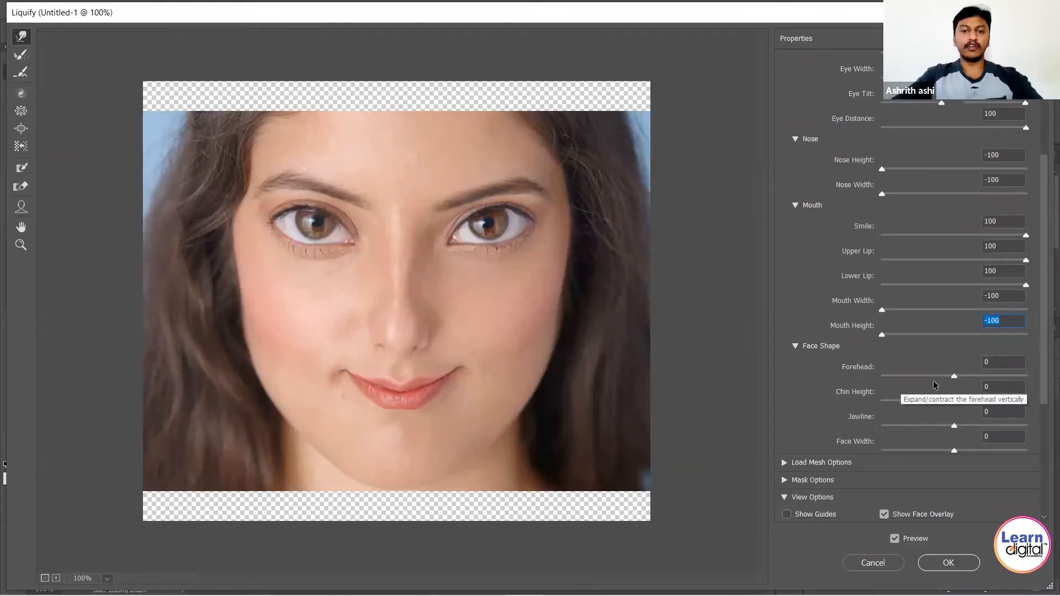
drag(952, 375, 1043, 375)
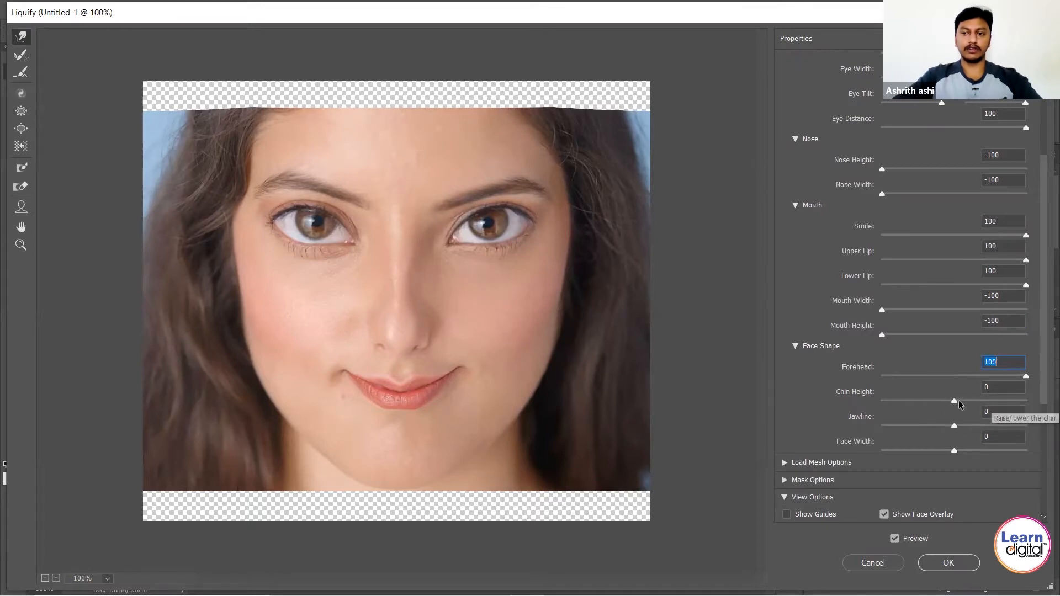
drag(954, 402, 873, 402)
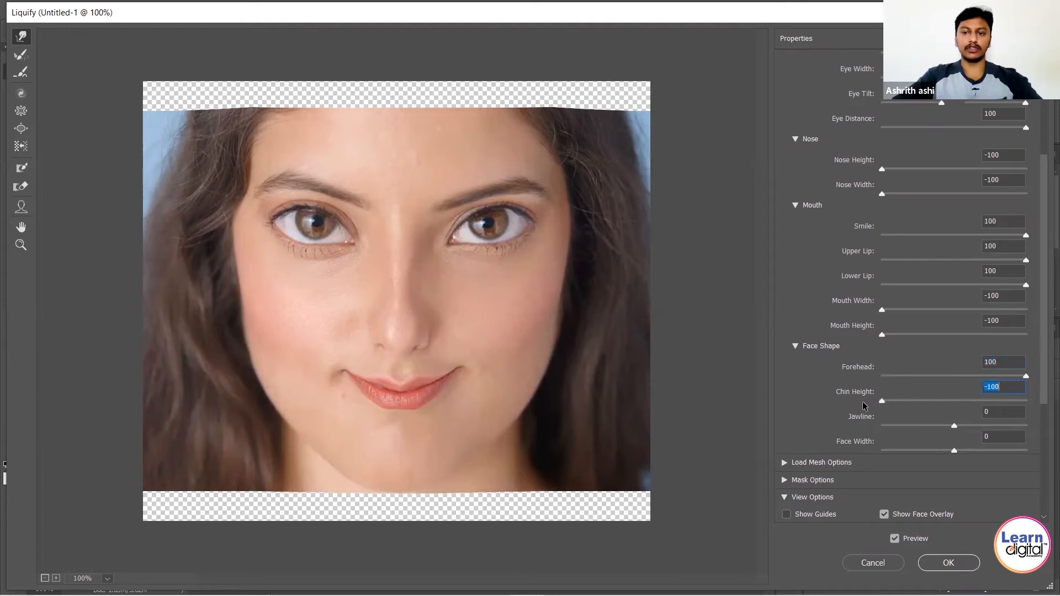
drag(954, 426, 1043, 420)
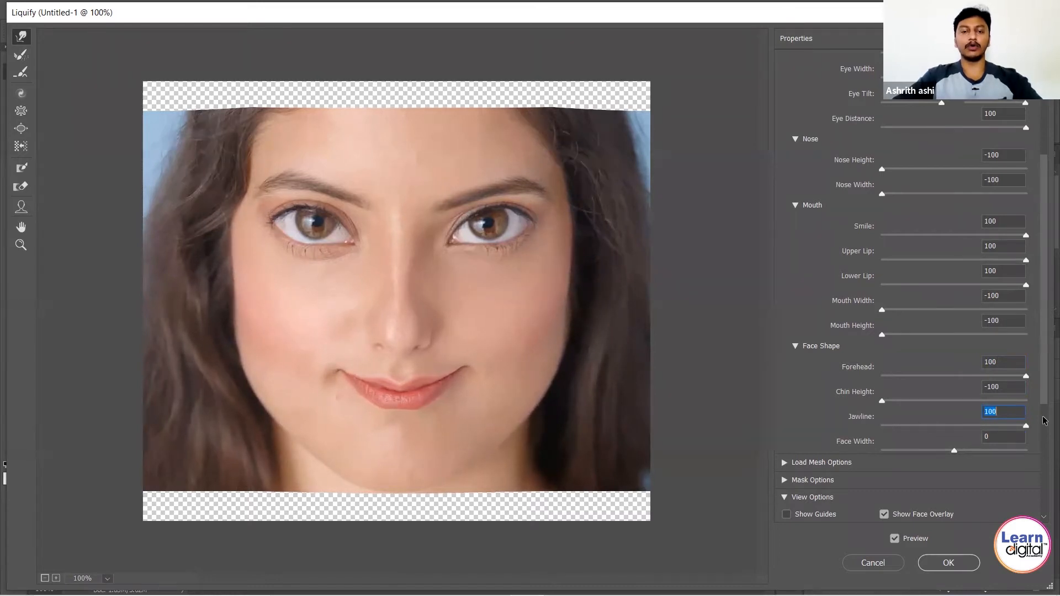
drag(1024, 424, 835, 431)
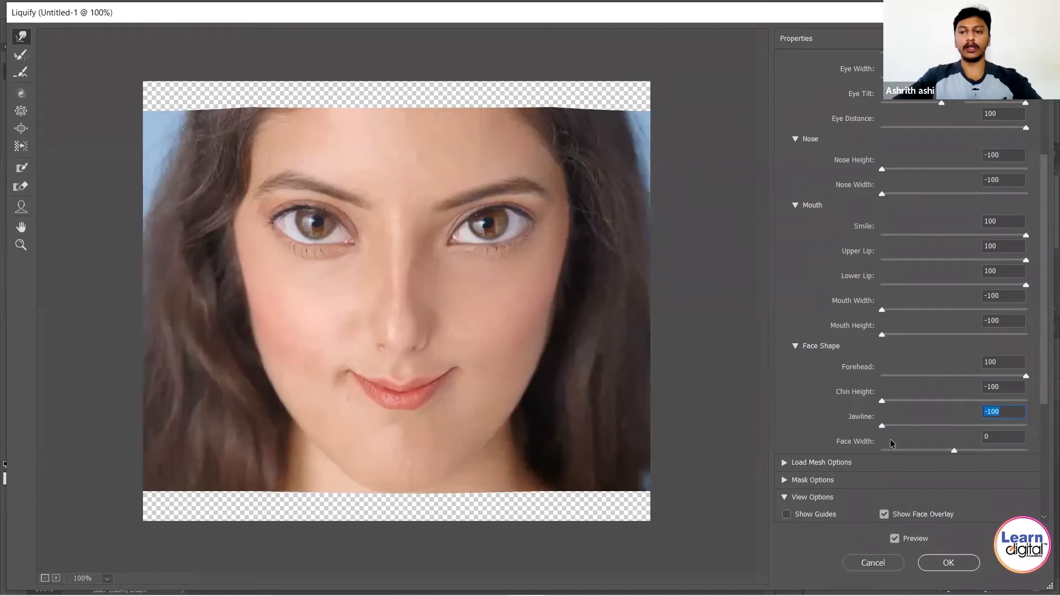
drag(954, 450, 852, 446)
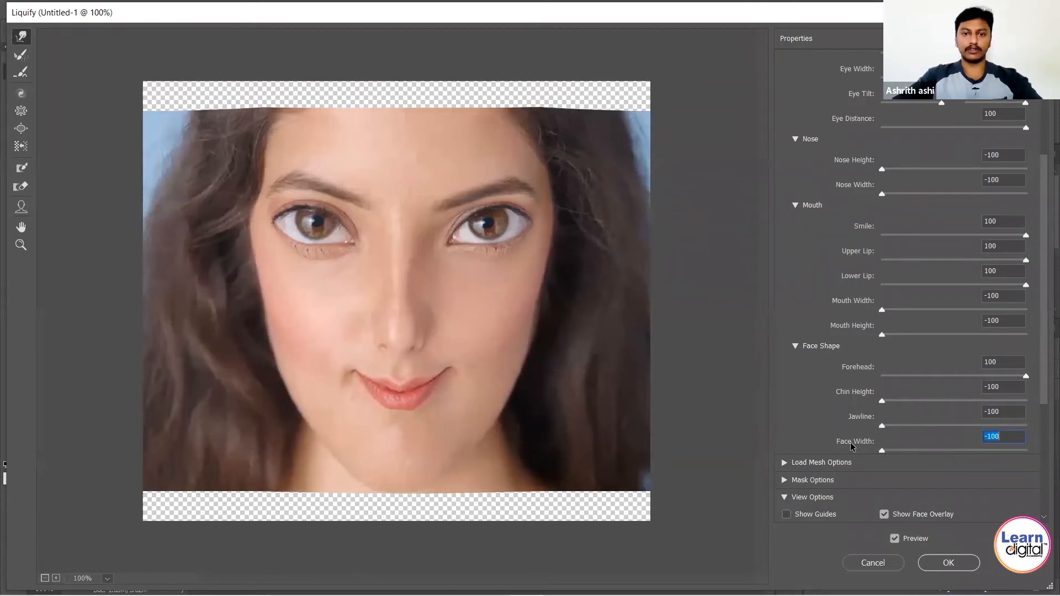
Step: Compare the original portrait with the liquified version by switching the preview off and back on
drag(1044, 371, 1043, 424)
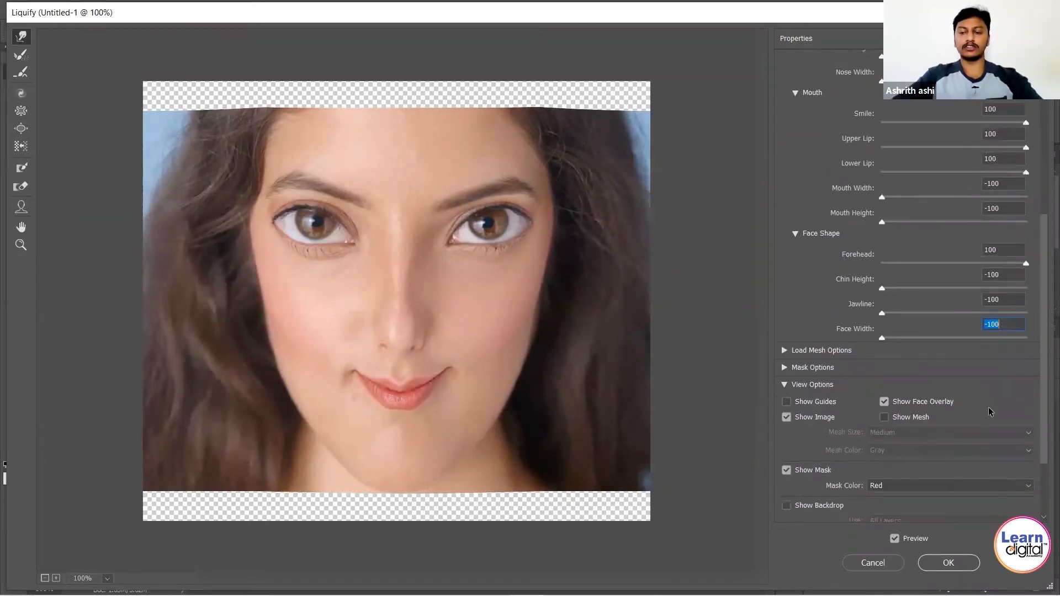
click(895, 538)
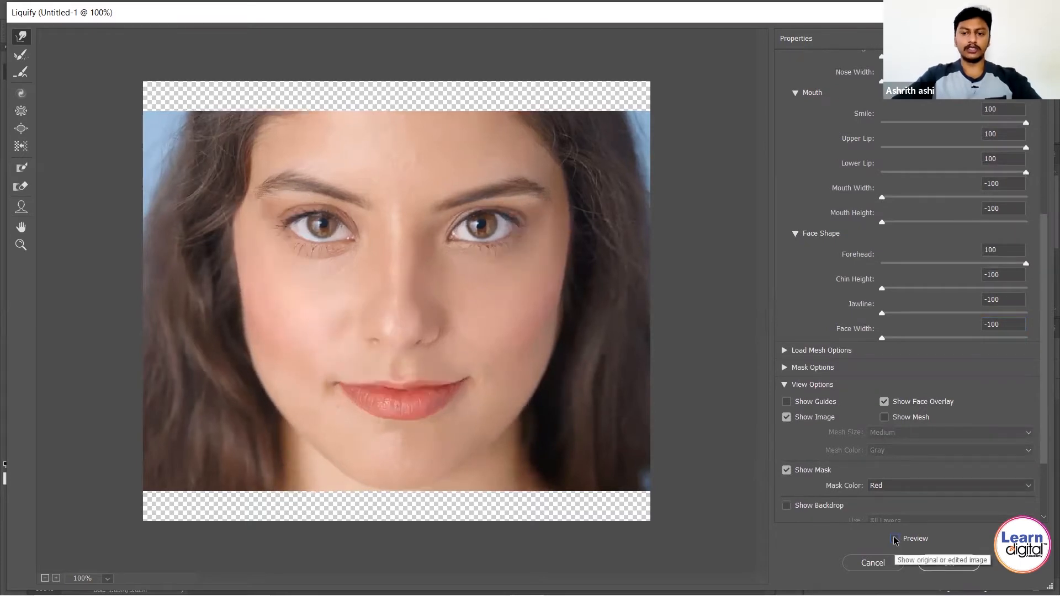
click(894, 538)
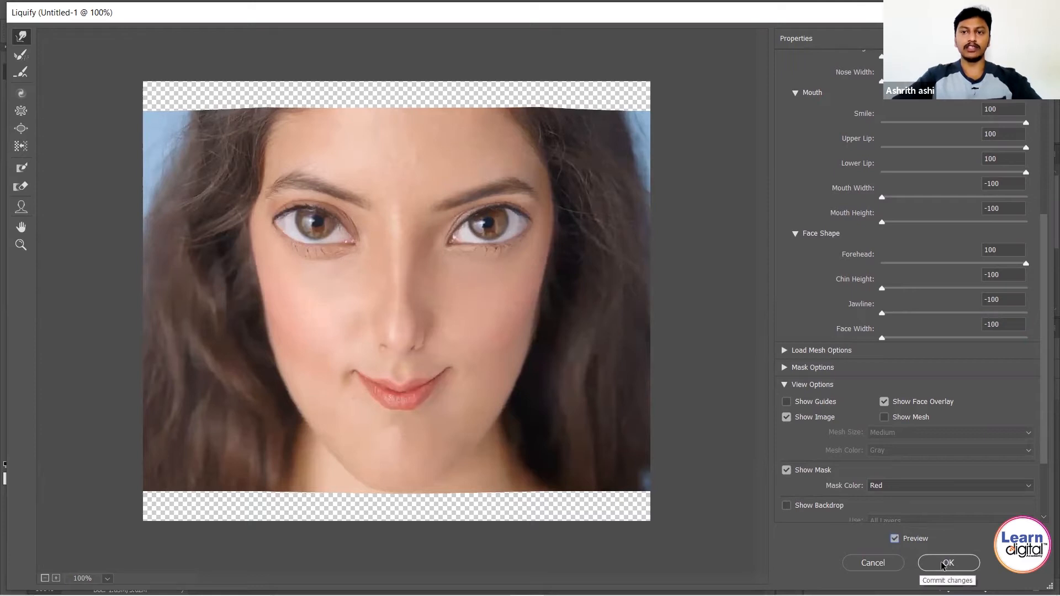
Step: Commit the Liquify changes and move Layer 1 above the visible Layer 1 copy in the layer stack
click(944, 563)
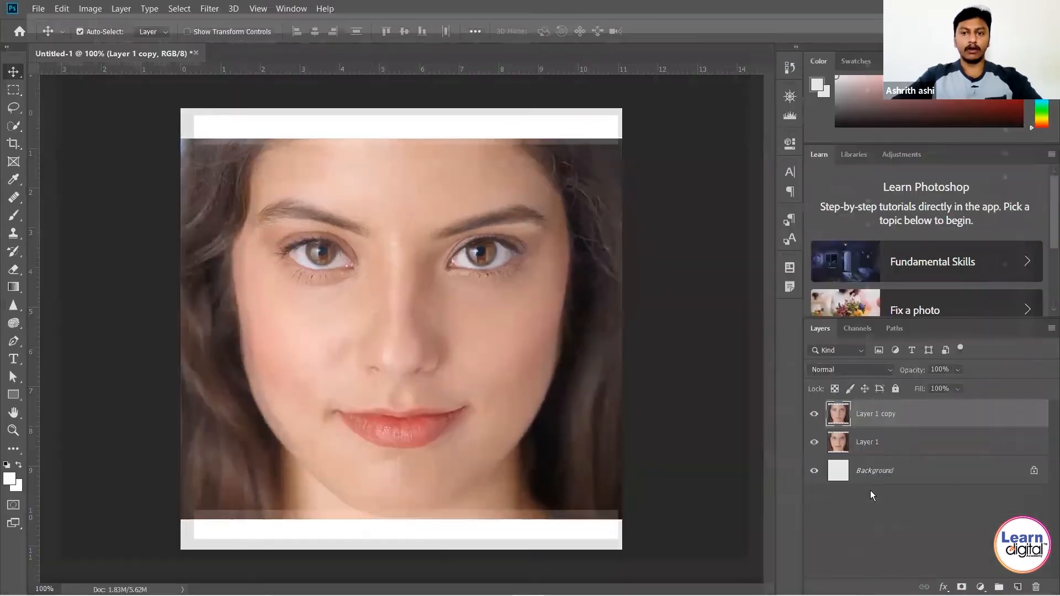
click(815, 415)
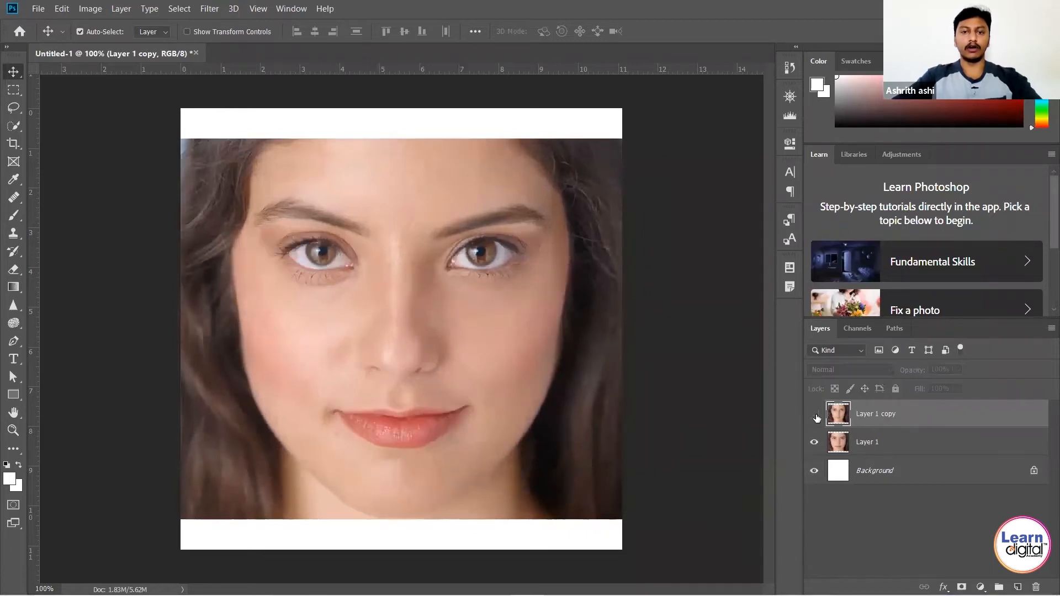
click(895, 440)
drag(898, 442, 897, 413)
click(814, 442)
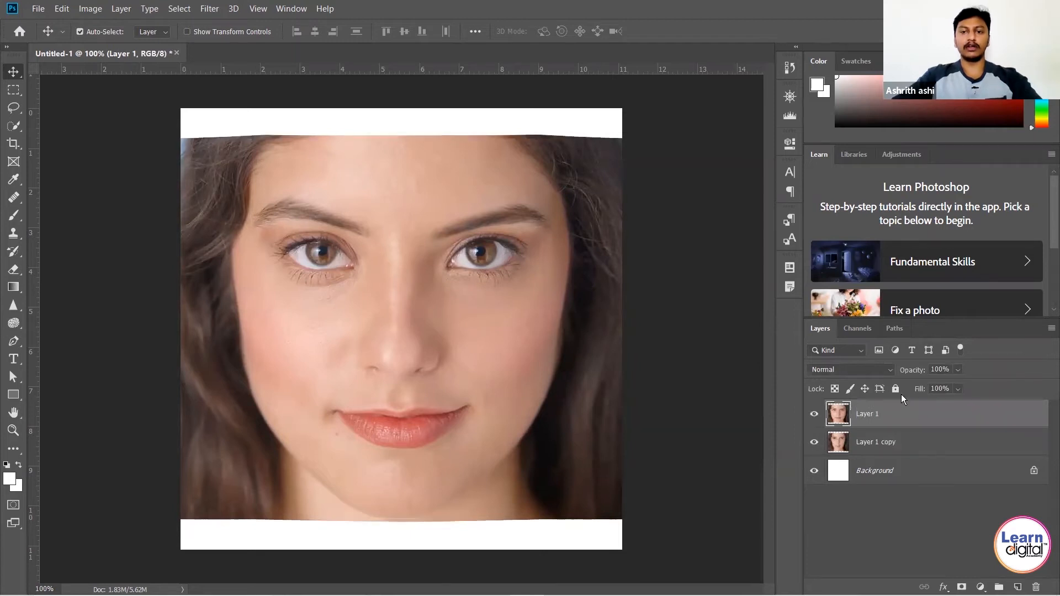
Step: Scale Layer 1 to 21.41% and place it over the lower-right corner of the liquified portrait
key(ctrl+t)
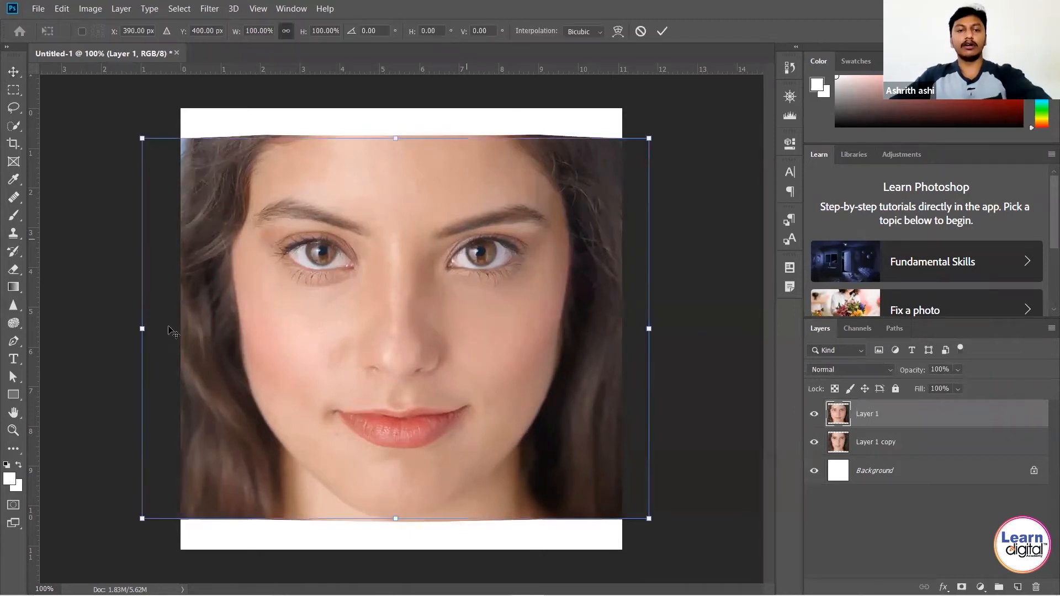
drag(142, 520, 541, 220)
drag(561, 177, 544, 503)
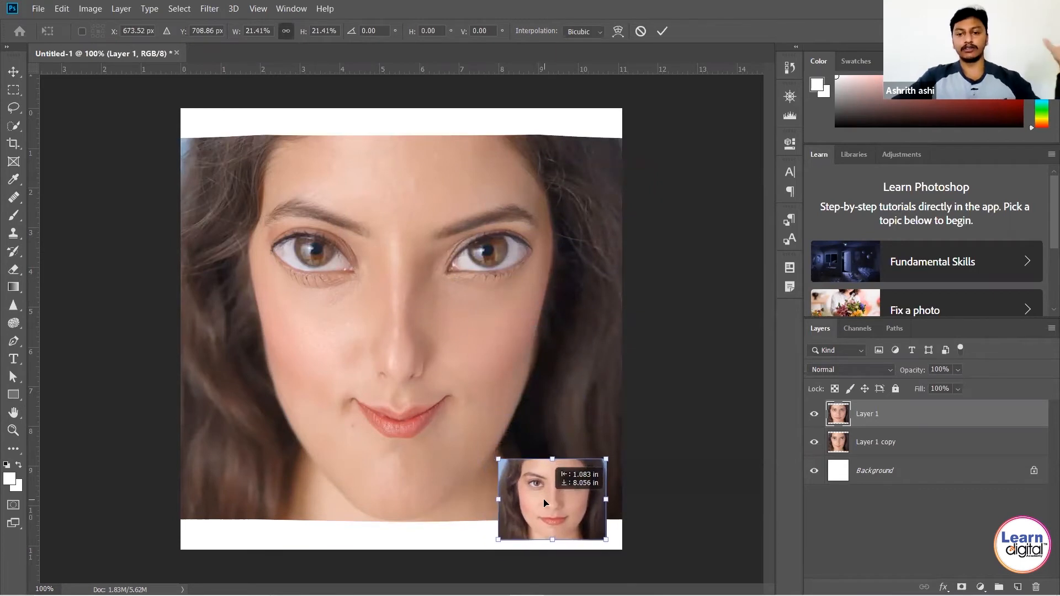
drag(544, 503, 552, 505)
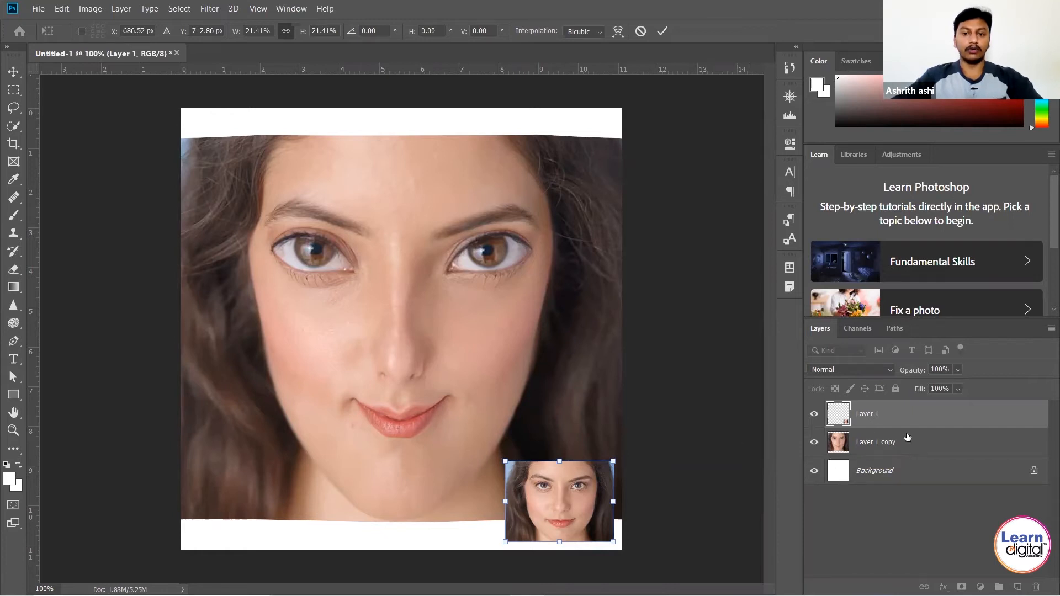
Step: Hide Layer 1 copy and move the small Layer 1 portrait to the upper-left side of the canvas
click(814, 413)
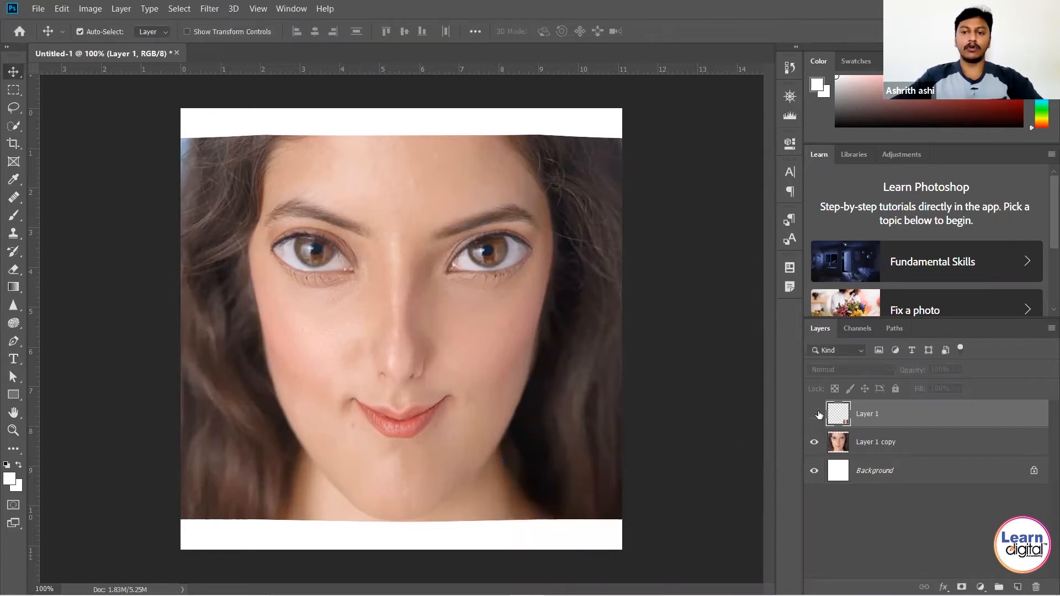
click(814, 414)
click(814, 442)
click(902, 442)
click(574, 503)
drag(422, 401, 228, 221)
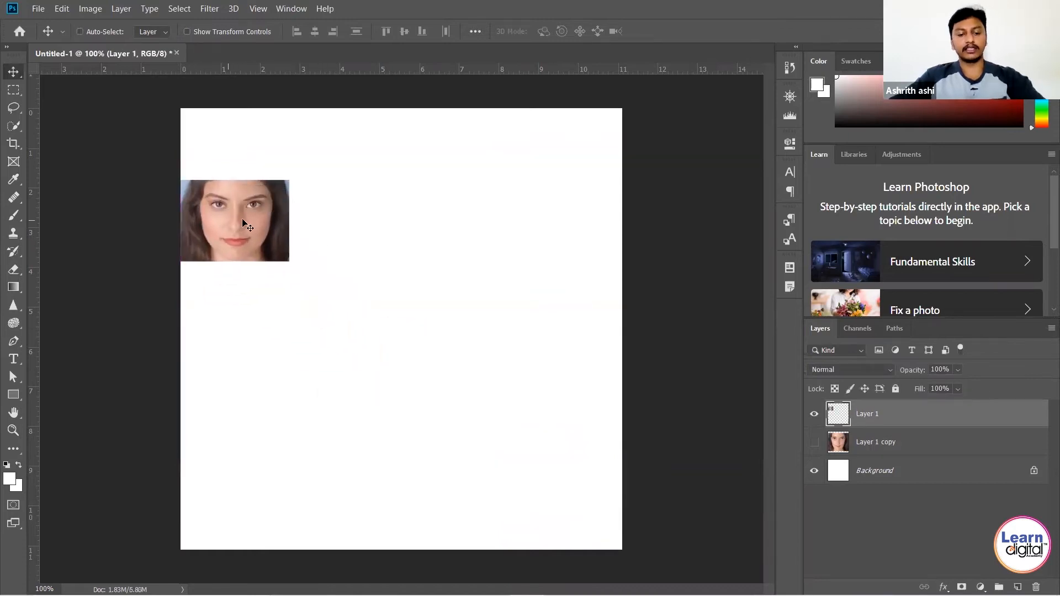
Step: Enlarge Layer 1 to 406.31% so it spans the canvas width, and centre it on the canvas
key(ctrl+t)
drag(289, 262, 635, 491)
drag(502, 386, 499, 378)
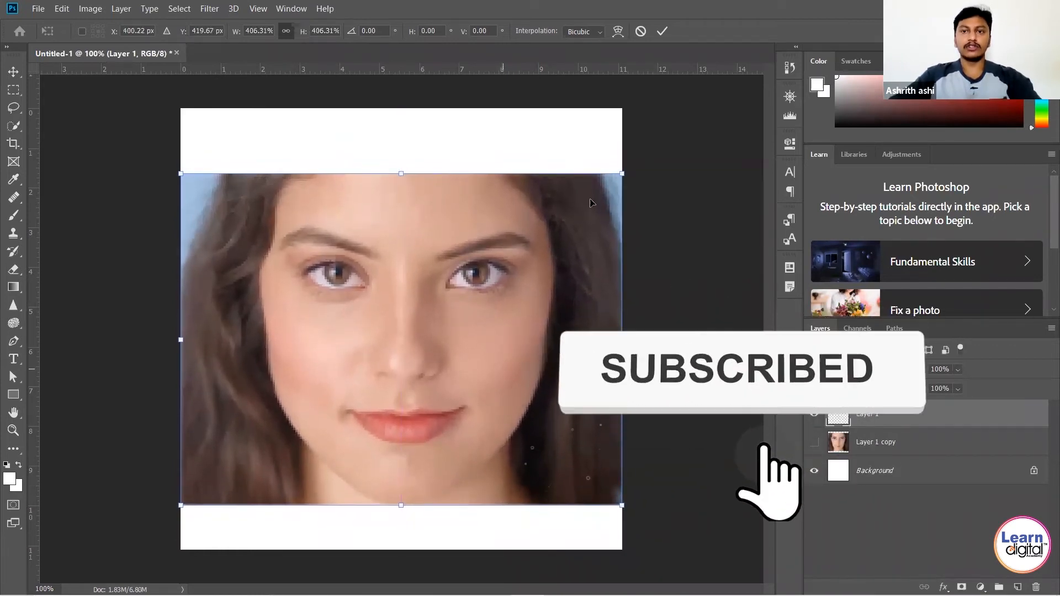
click(662, 31)
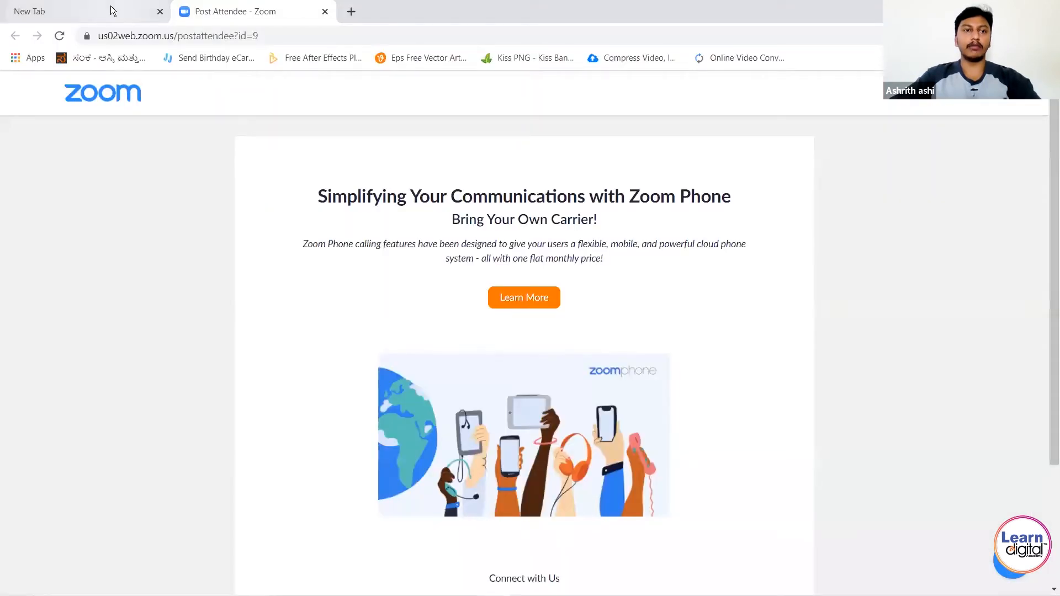
Step: Switch to the Chrome browser and search Google Images for "fat body"
click(84, 12)
click(392, 357)
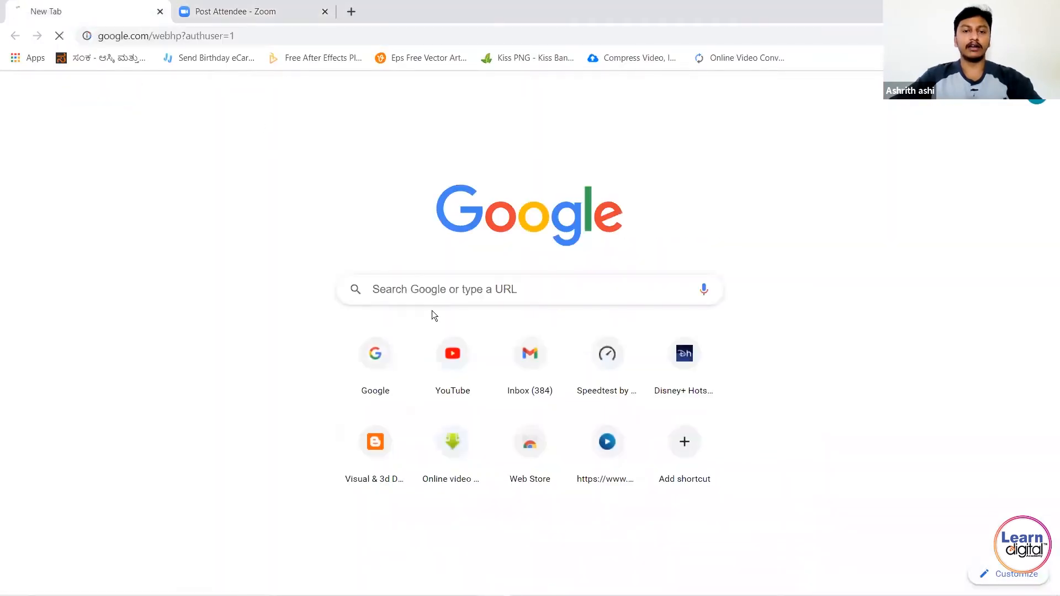
click(404, 280)
text(fa)
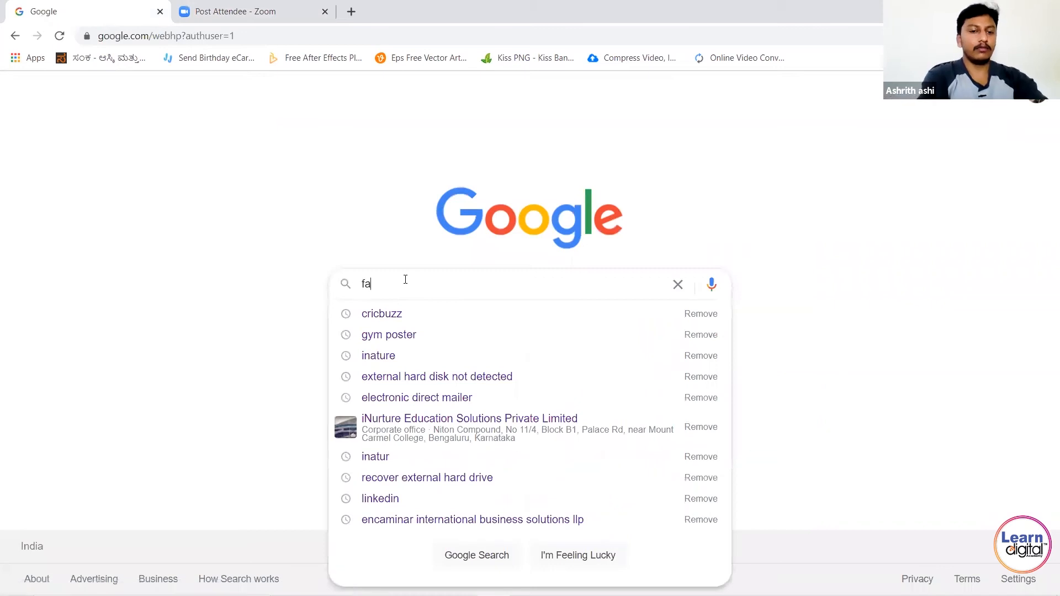
text(t body)
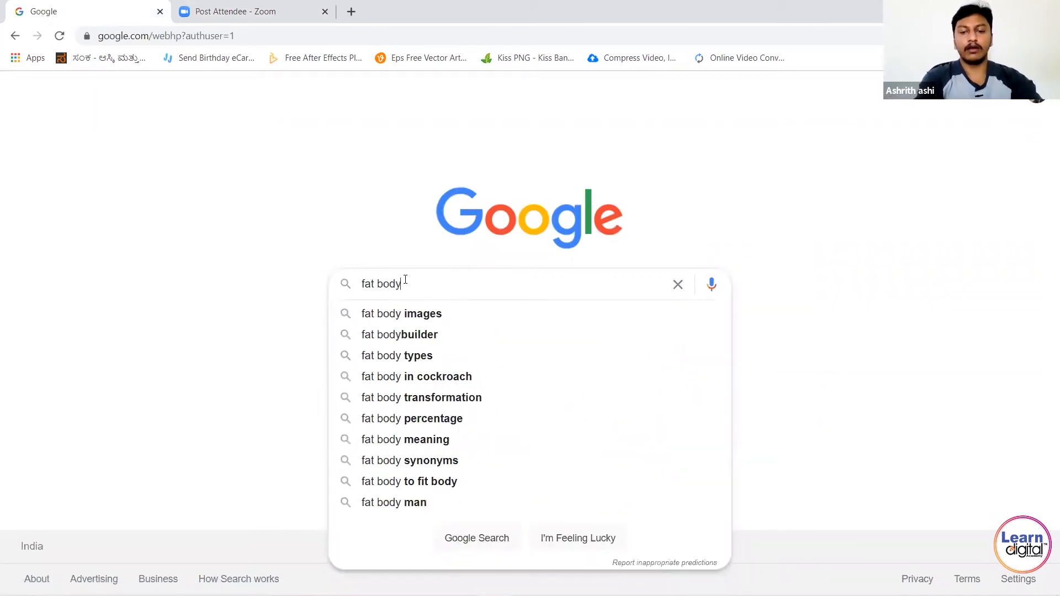
key(Return)
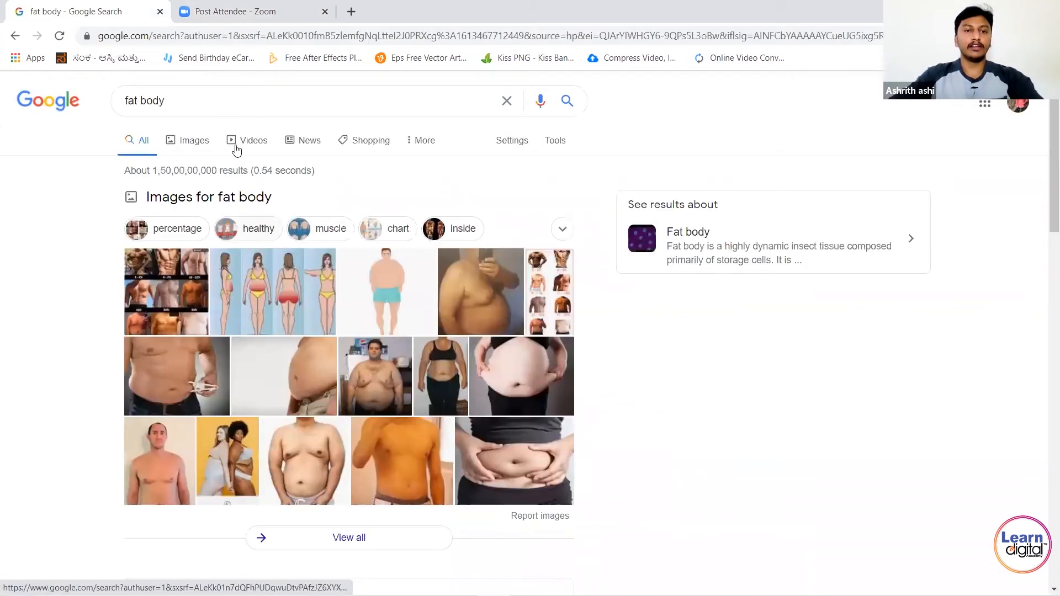
click(222, 136)
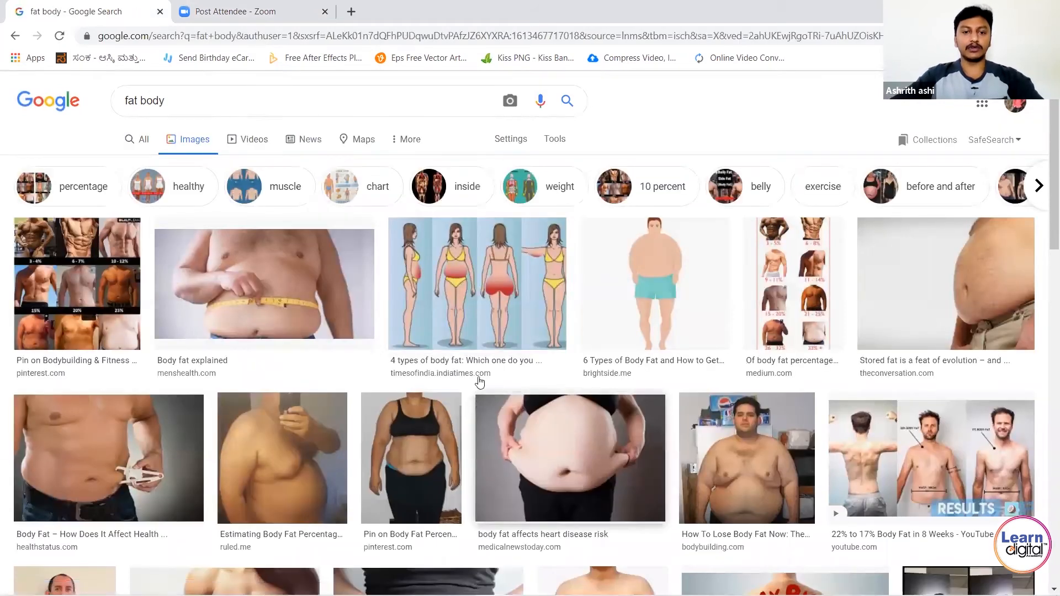
Step: Browse the image results for a body photo suitable for liquifying
scroll(475, 380, down, 3)
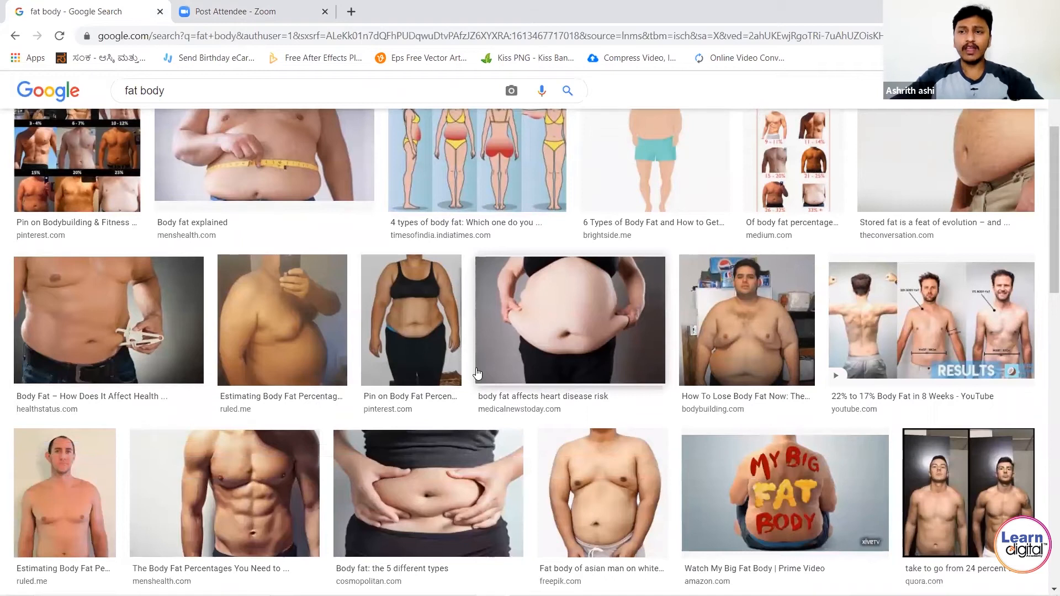
scroll(475, 373, up, 3)
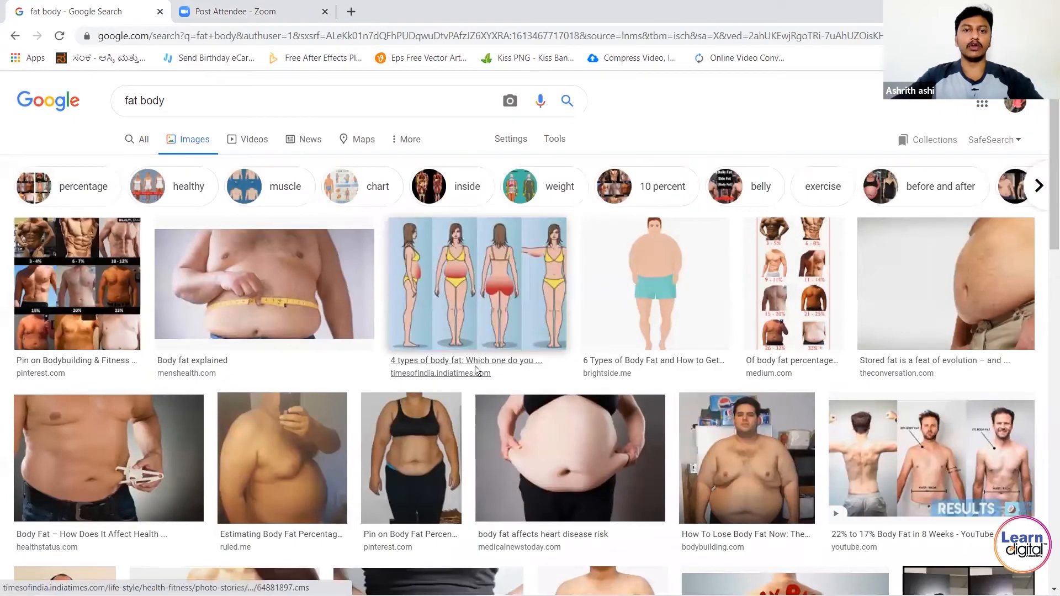
scroll(476, 370, down, 9)
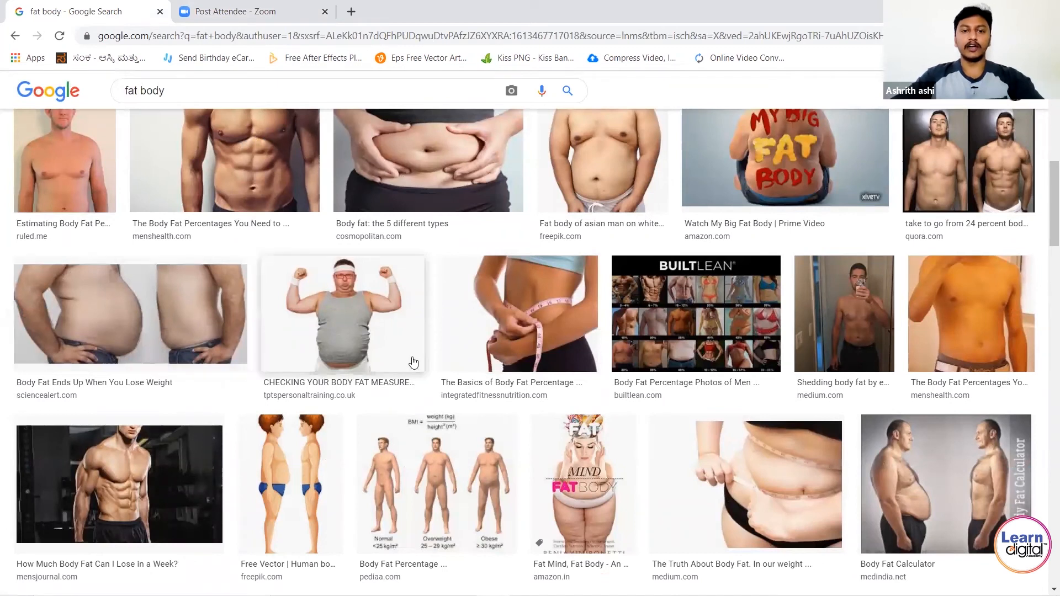
scroll(496, 362, down, 4)
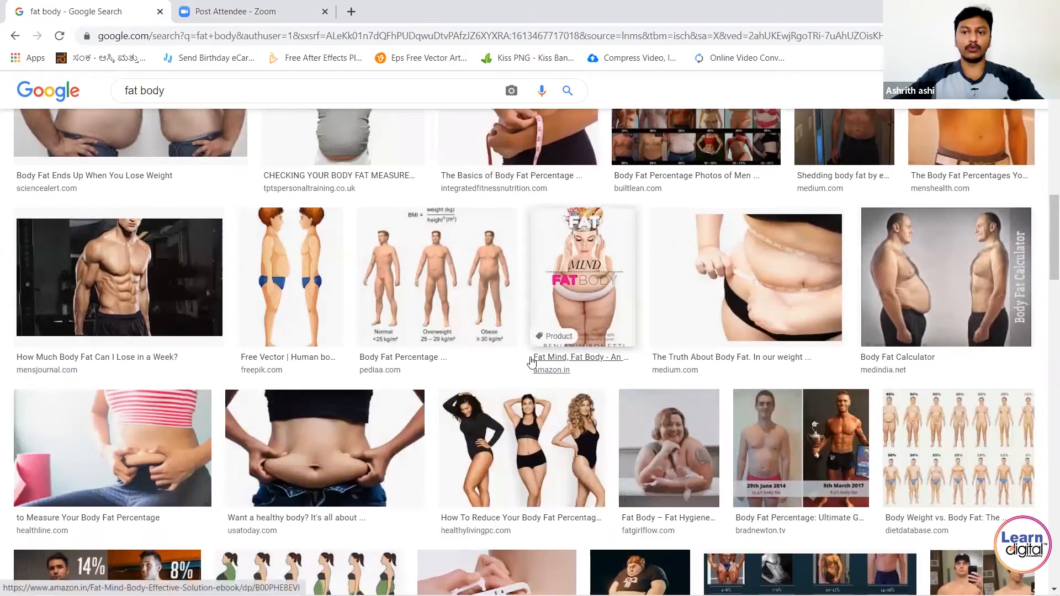
scroll(511, 361, down, 5)
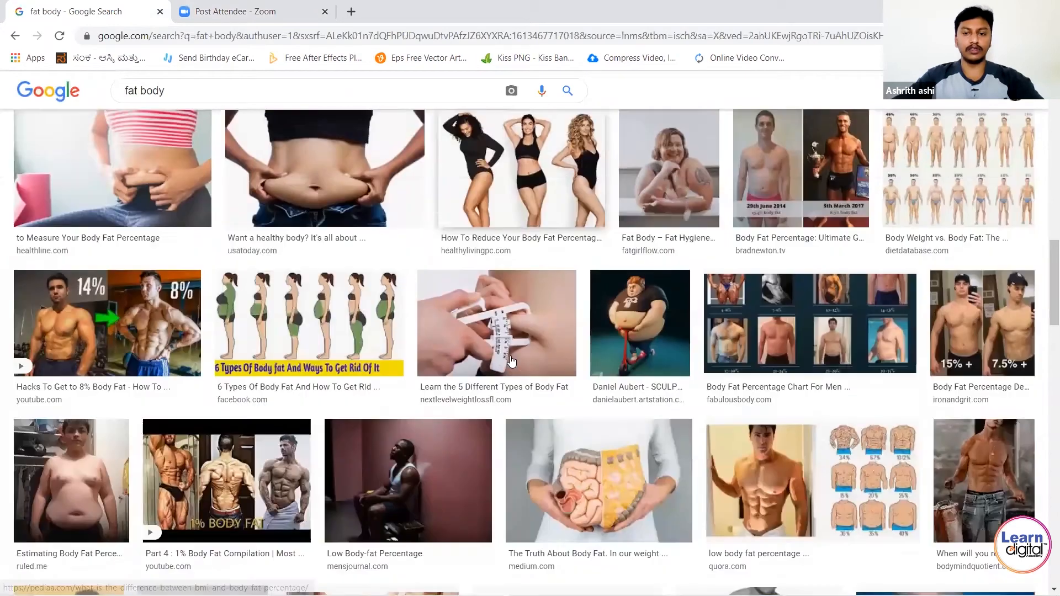
scroll(510, 361, down, 5)
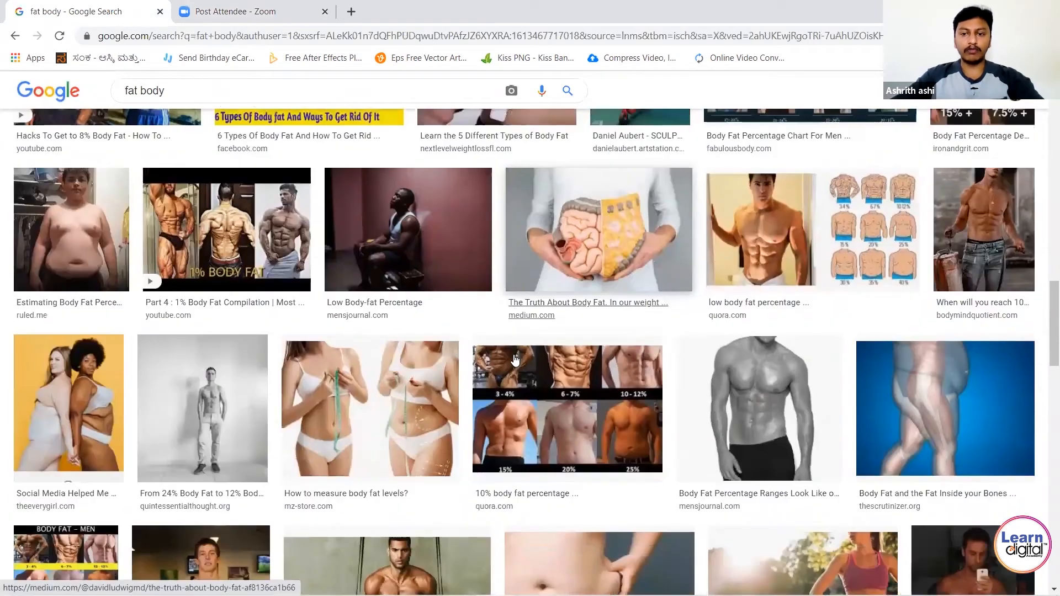
scroll(513, 359, down, 3)
scroll(500, 372, down, 4)
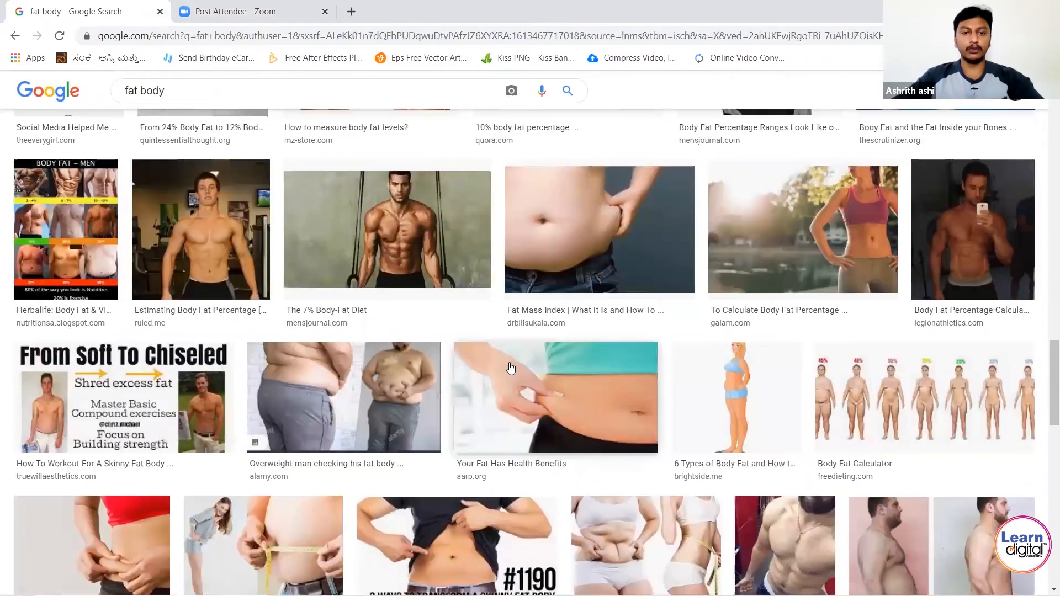
scroll(510, 368, down, 4)
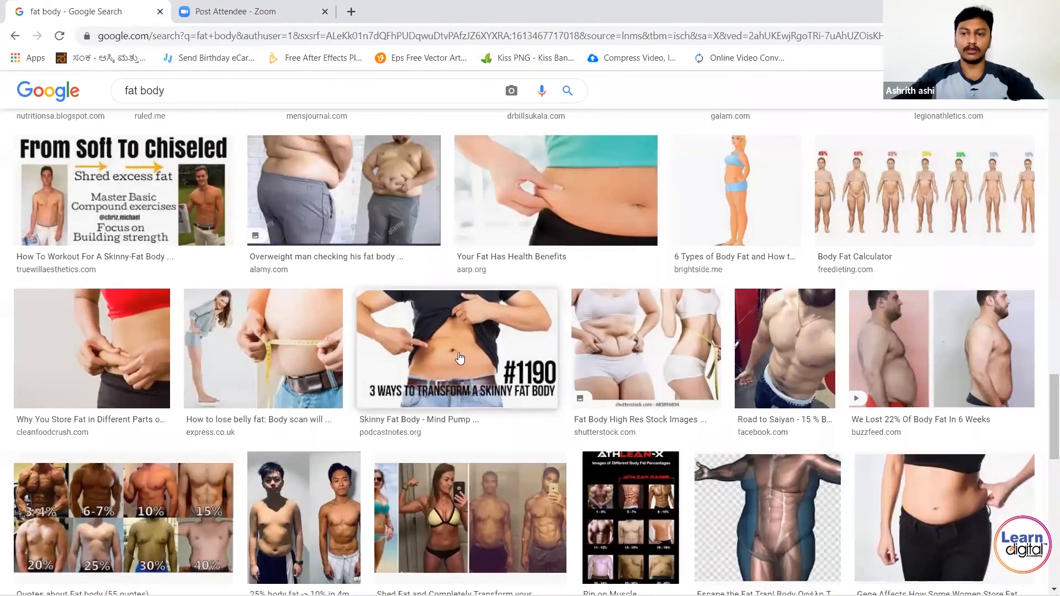
scroll(482, 371, down, 4)
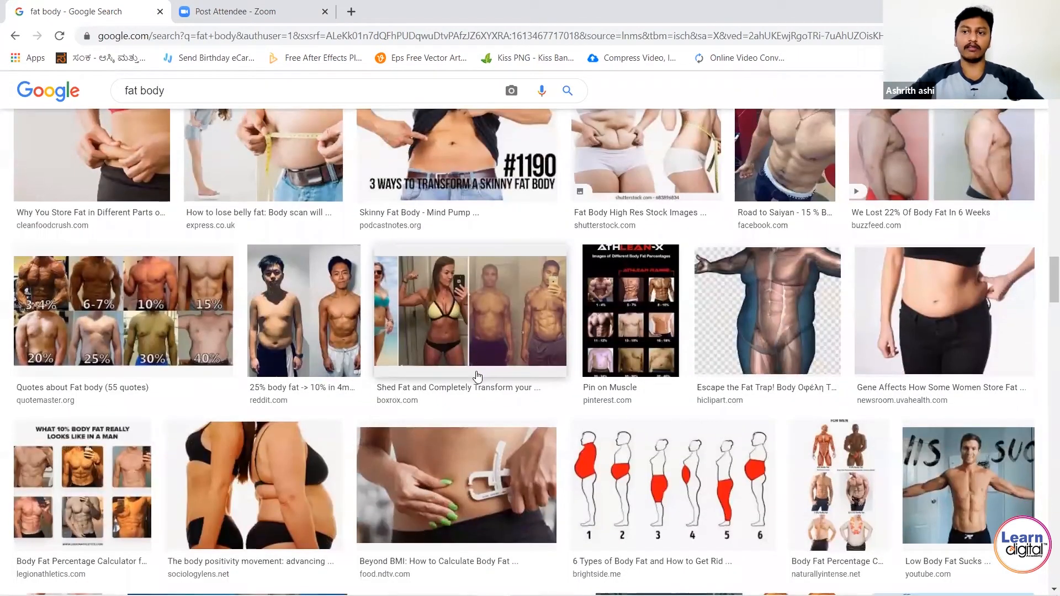
scroll(473, 370, down, 9)
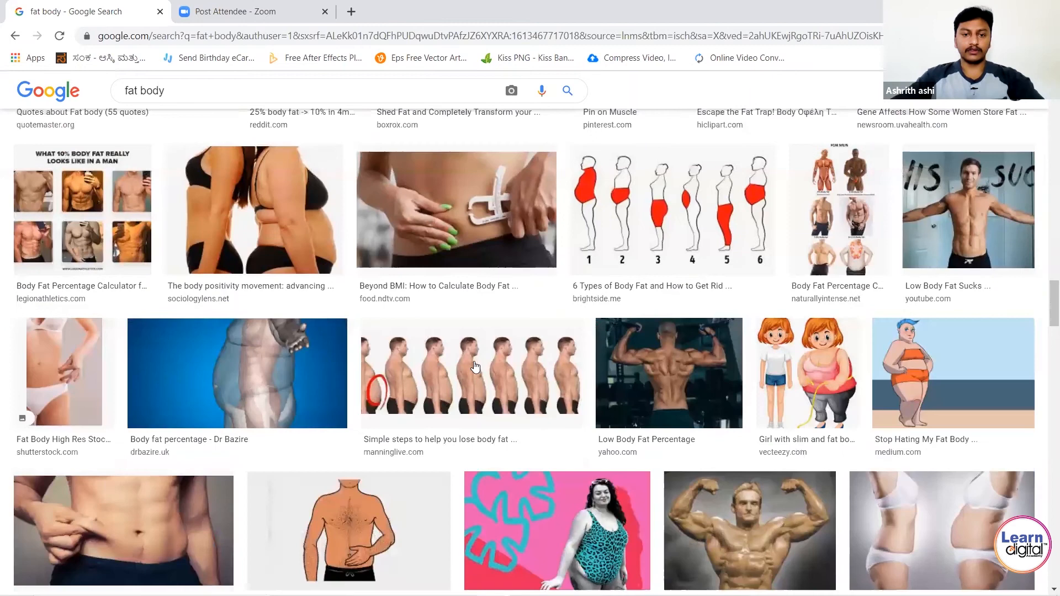
scroll(475, 362, down, 5)
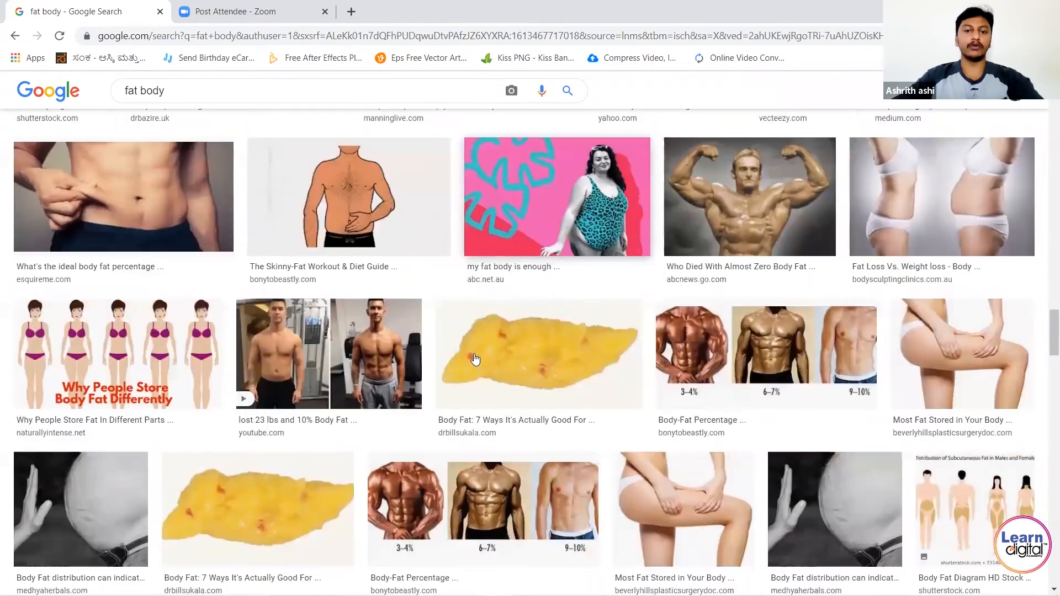
scroll(489, 375, down, 11)
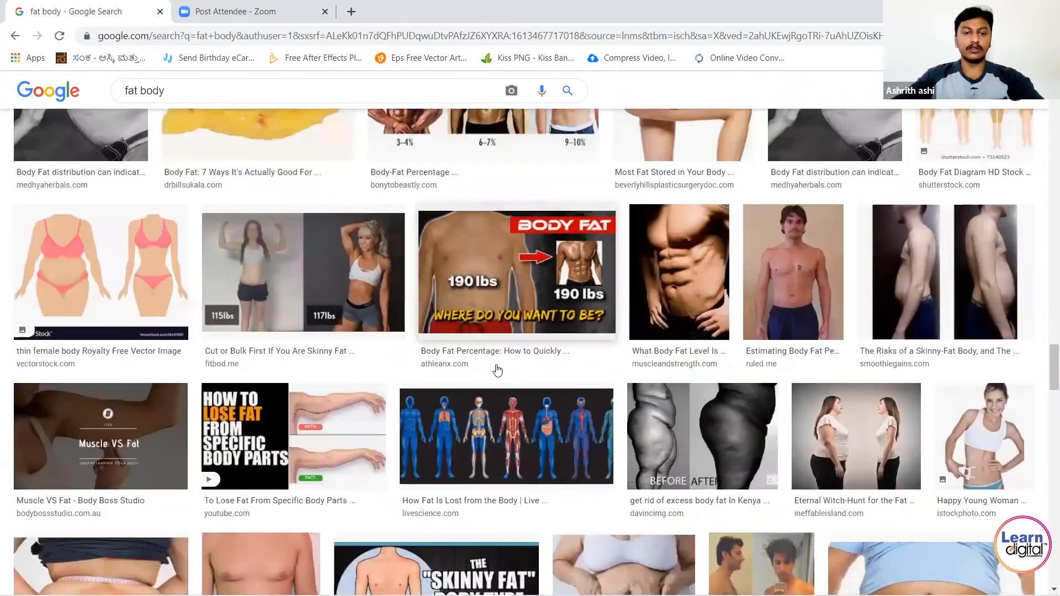
scroll(498, 376, down, 2)
scroll(498, 377, up, 15)
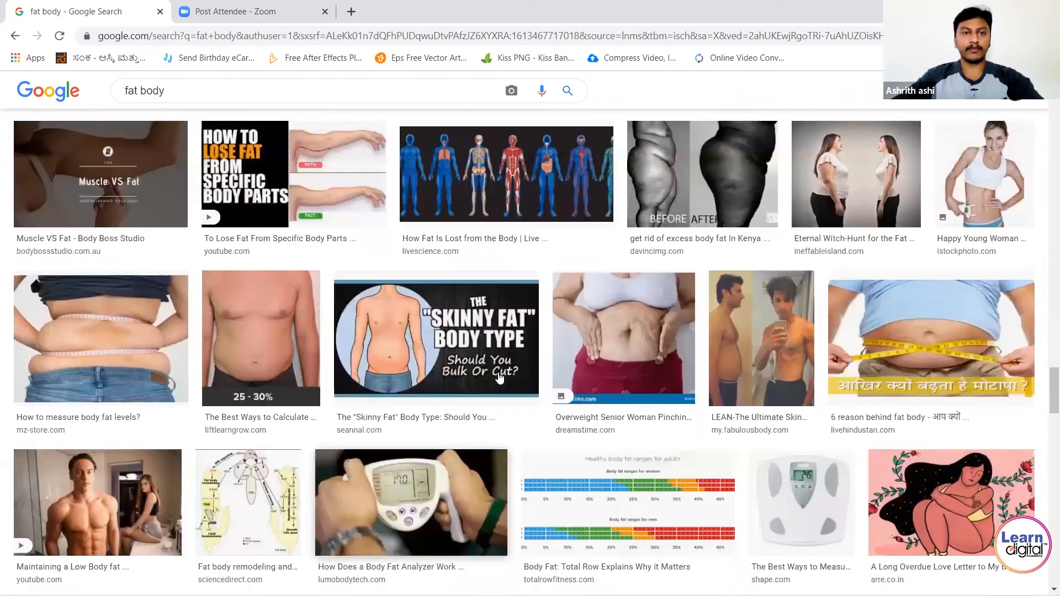
scroll(498, 378, up, 20)
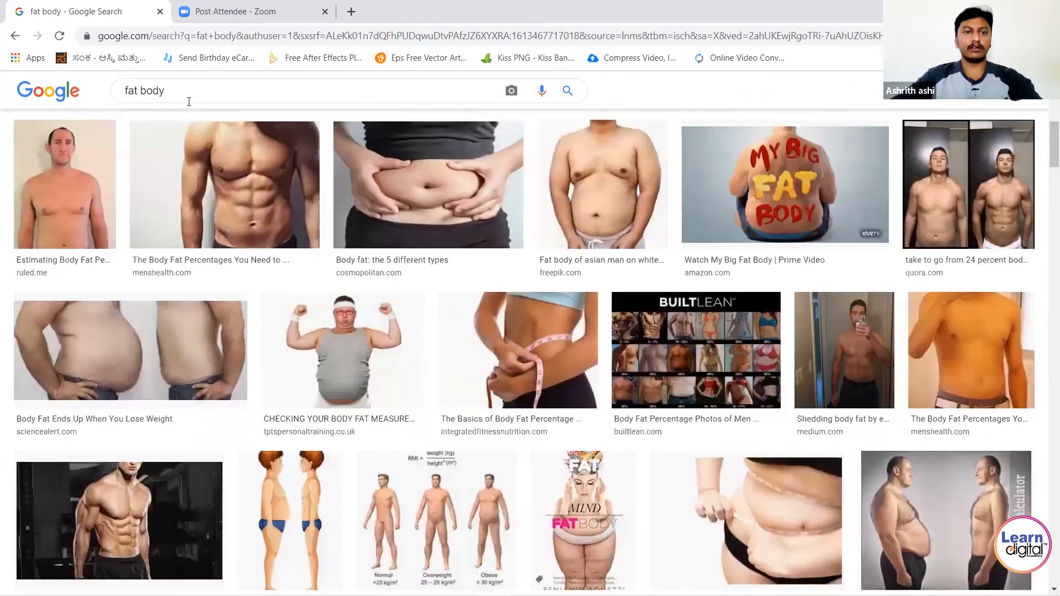
Step: Refine the image search to "fat body side view"
click(189, 101)
text(side)
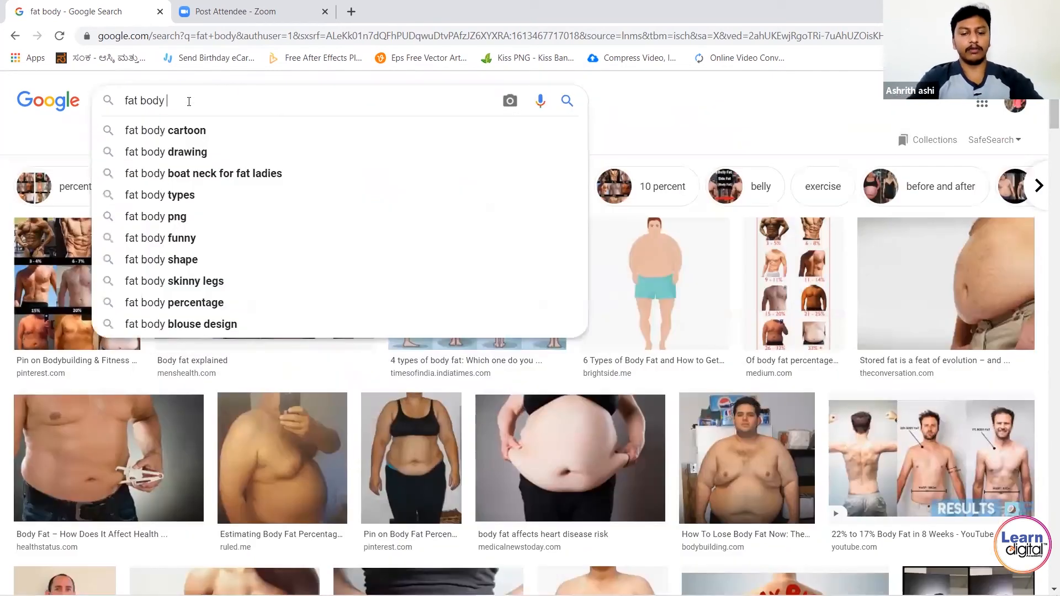
key(Down)
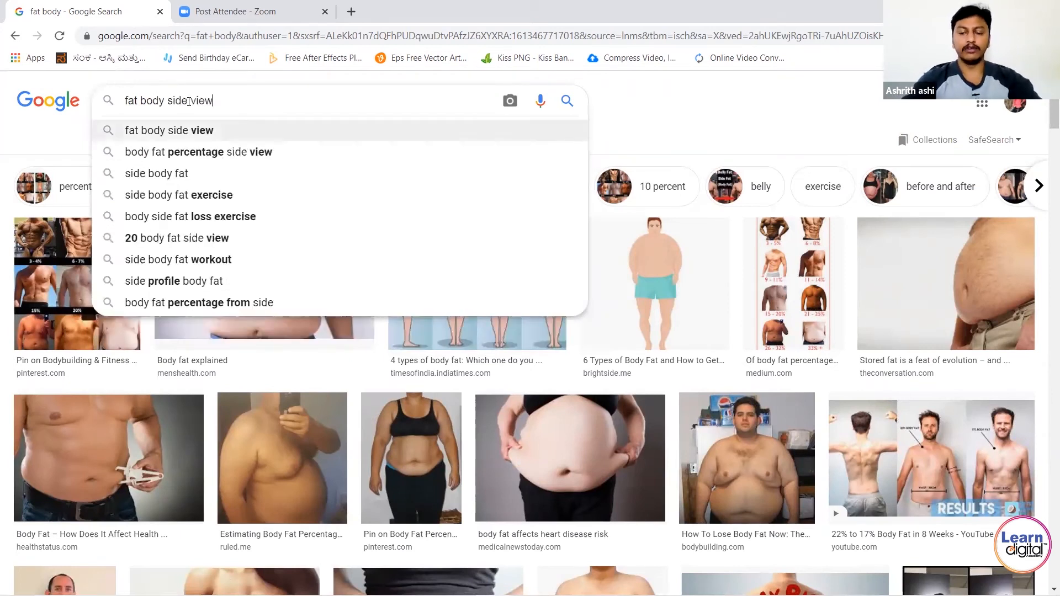
key(Return)
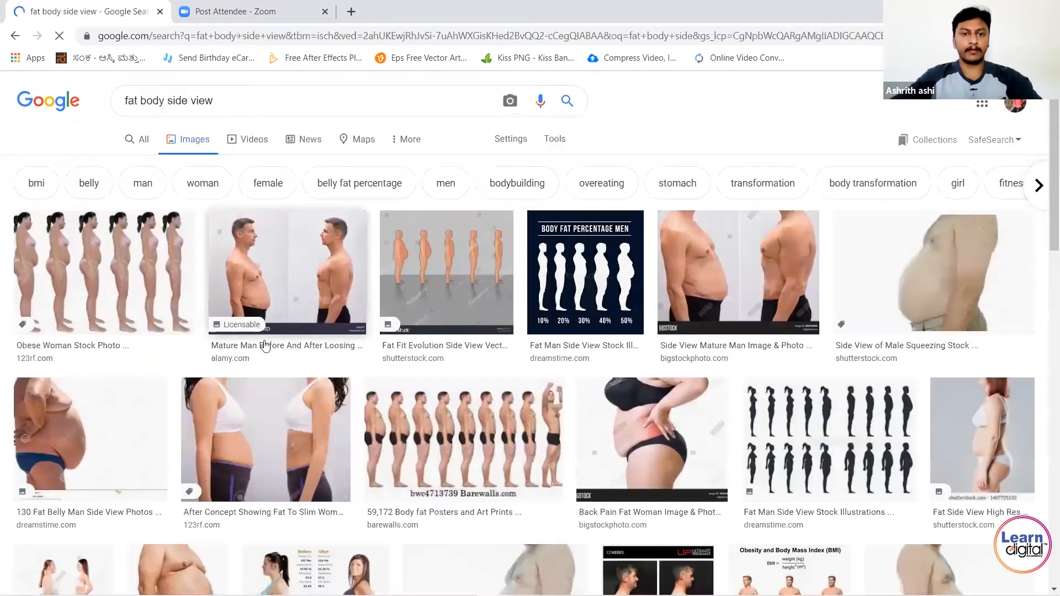
Step: Open the Freepik photo of the fat man with a big belly in its own tab and copy the image
scroll(358, 381, down, 2)
scroll(357, 382, down, 2)
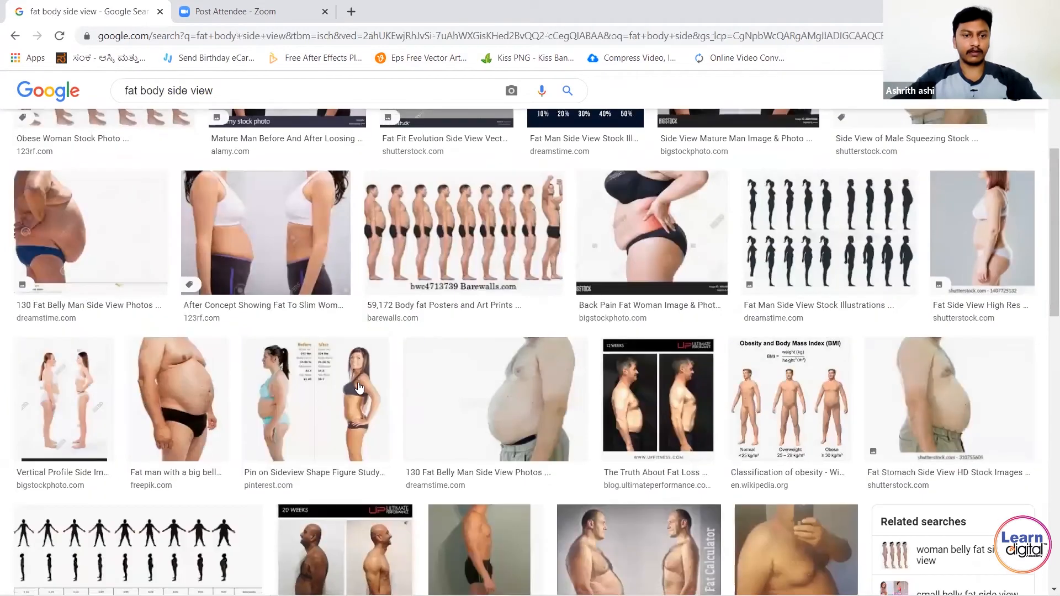
middle_click(182, 400)
click(248, 22)
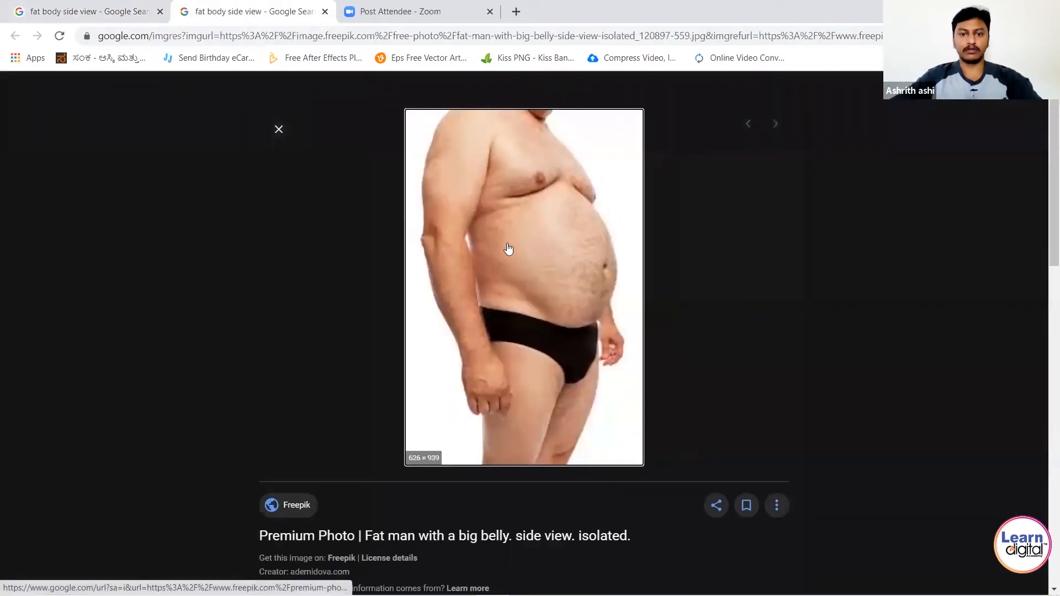
right_click(505, 242)
click(552, 403)
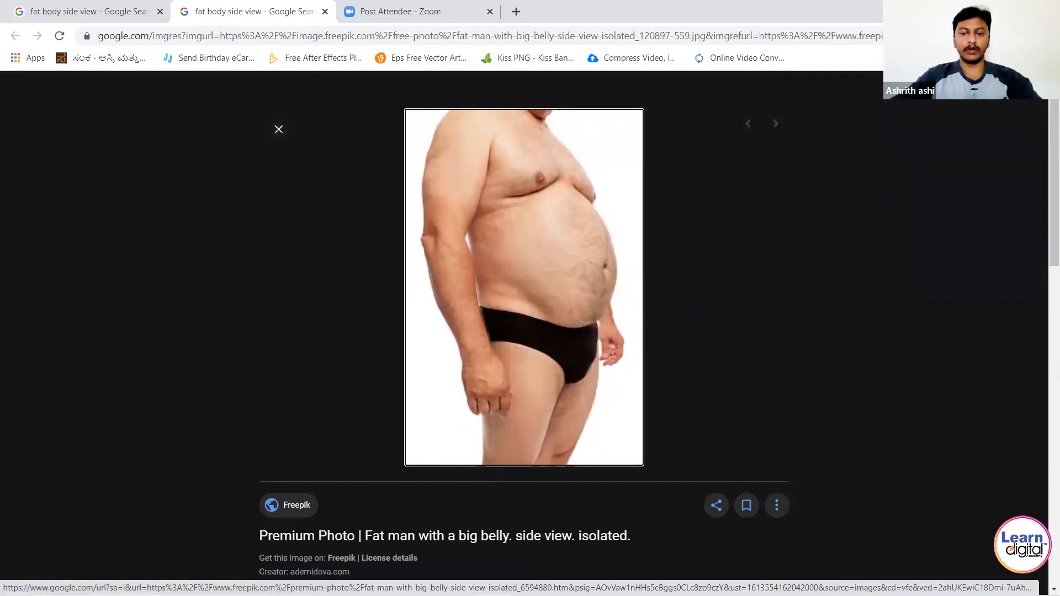
Step: Switch to Photoshop, hide the reshaped portrait in Layer 1, and paste the copied body photo, positioning it on the canvas
click(526, 583)
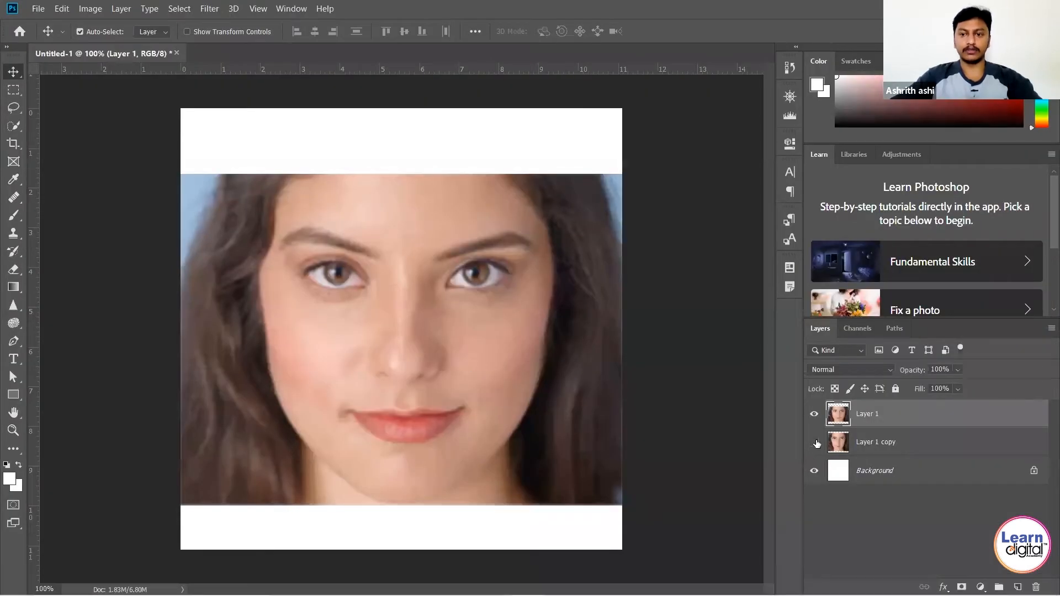
click(814, 415)
key(ctrl+v)
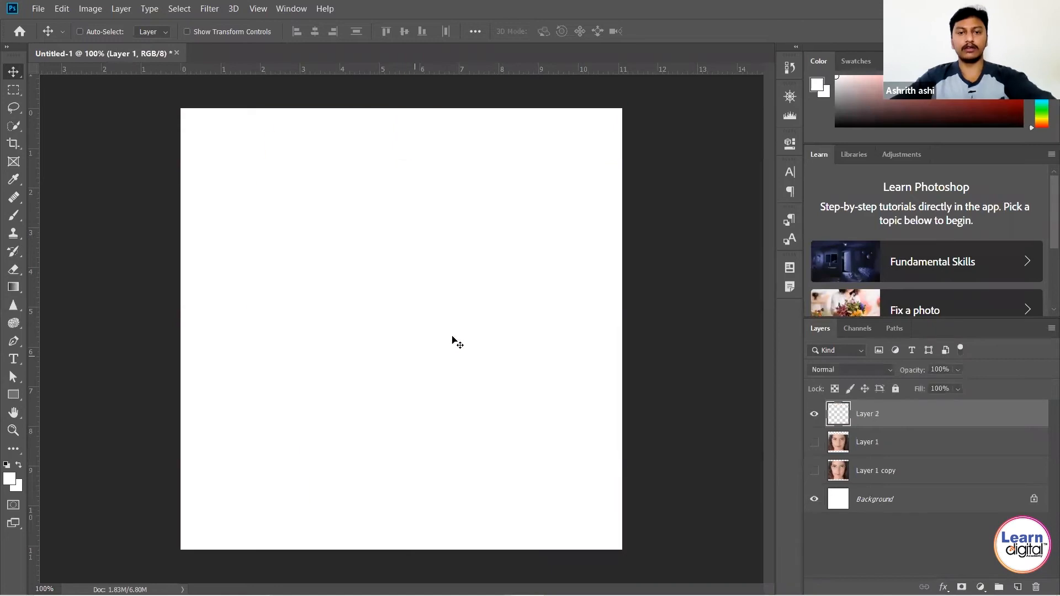
drag(436, 358, 439, 320)
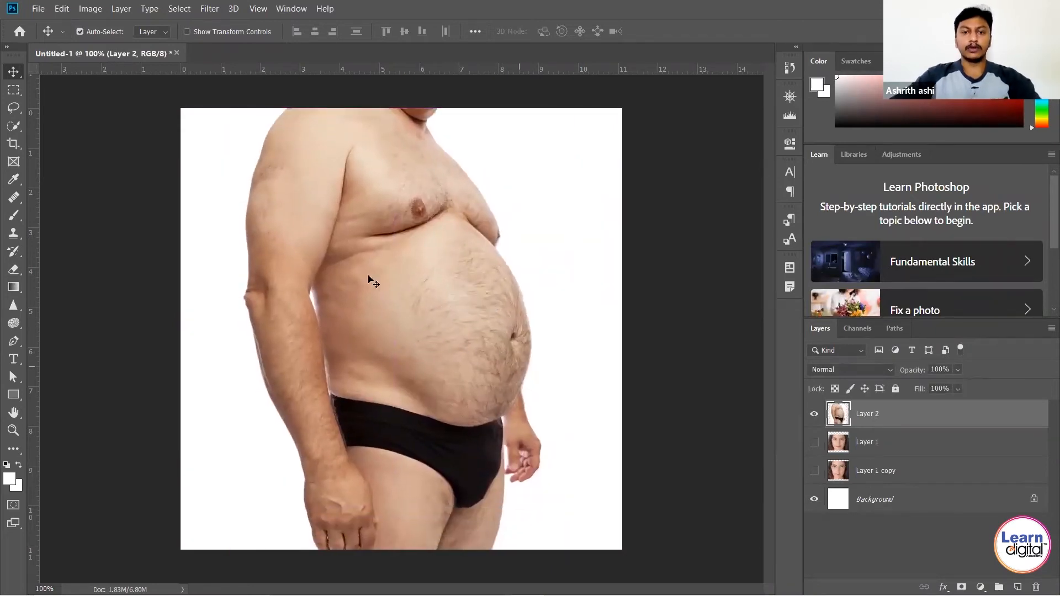
click(208, 8)
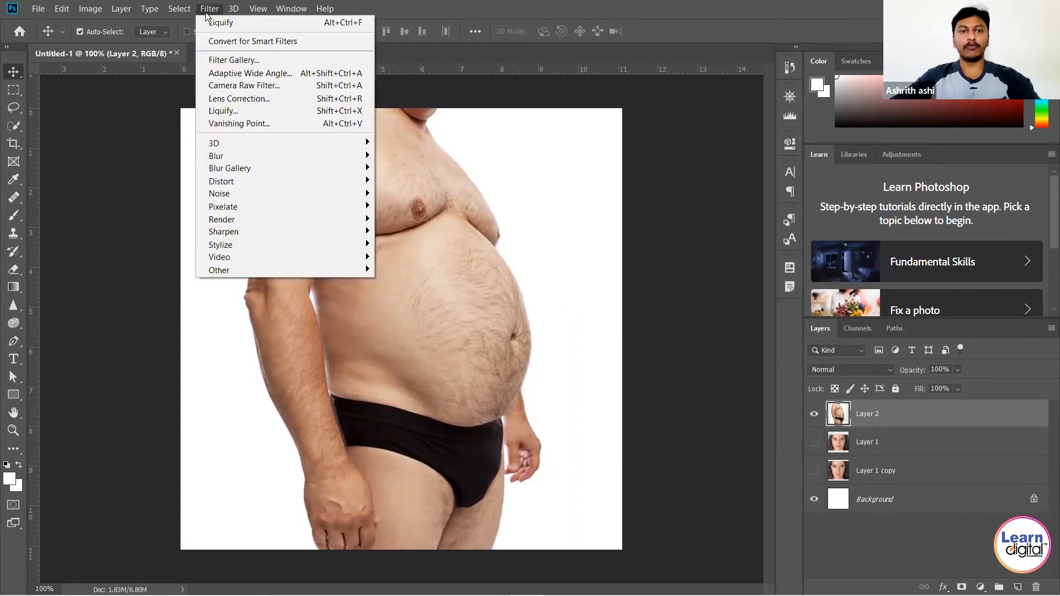
click(233, 112)
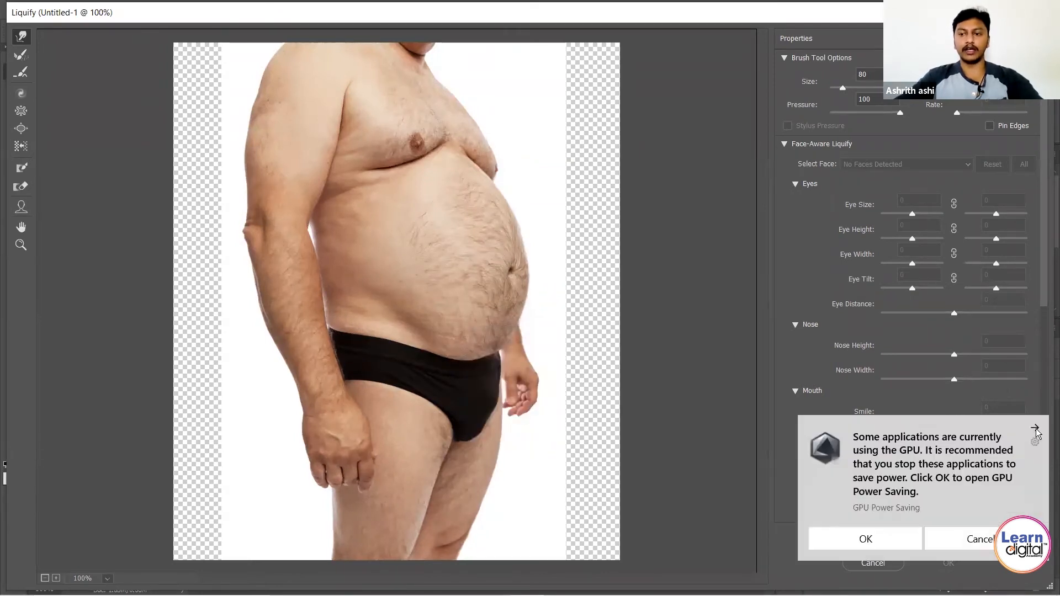
click(1035, 430)
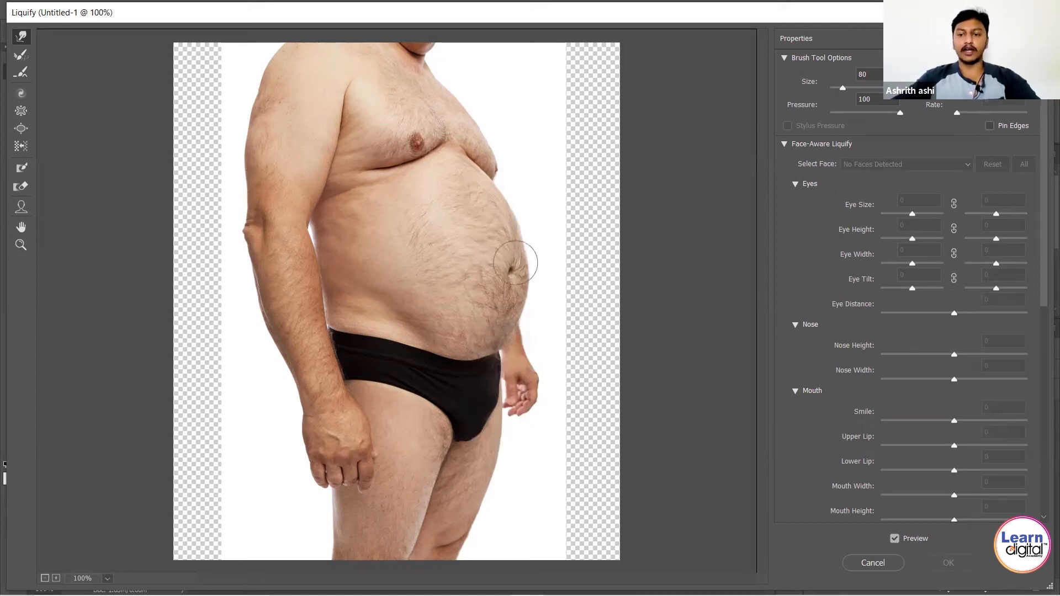
click(897, 566)
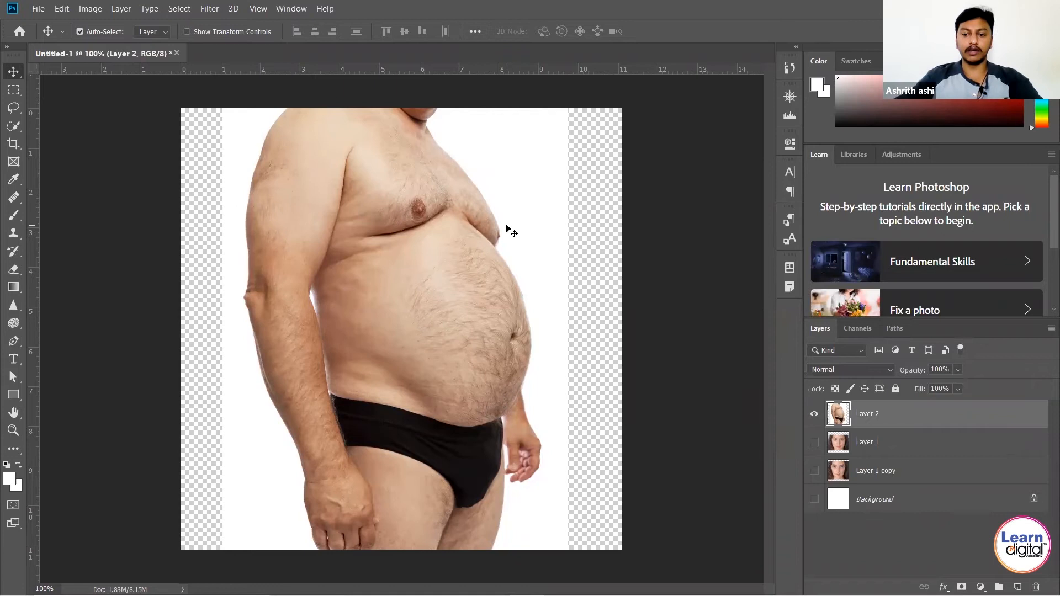
Step: Erase the white background on both sides of the body with the Magic Eraser tool
key(e)
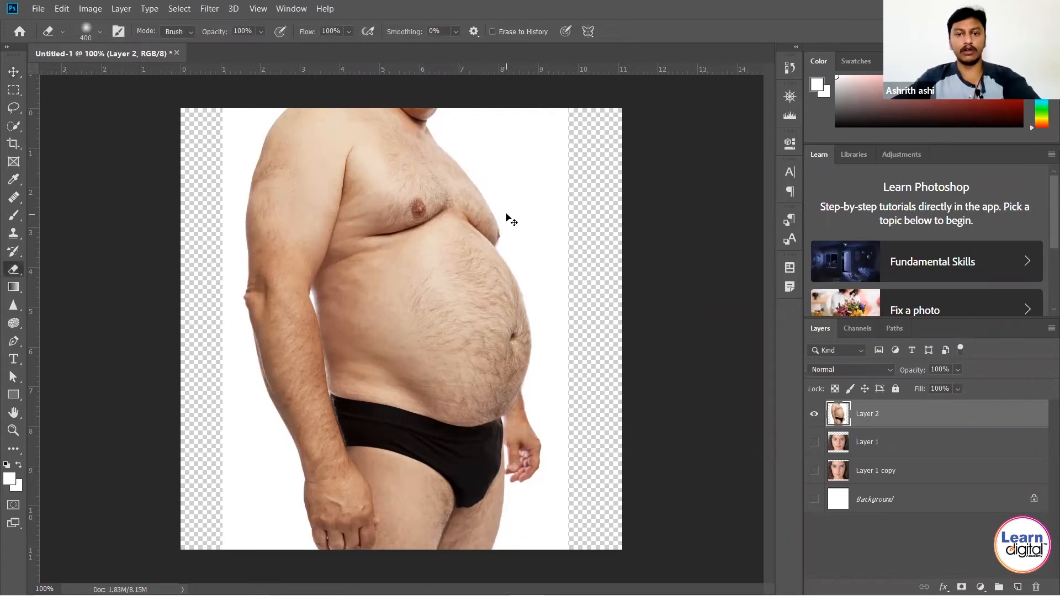
key(shift+e)
click(529, 196)
click(246, 454)
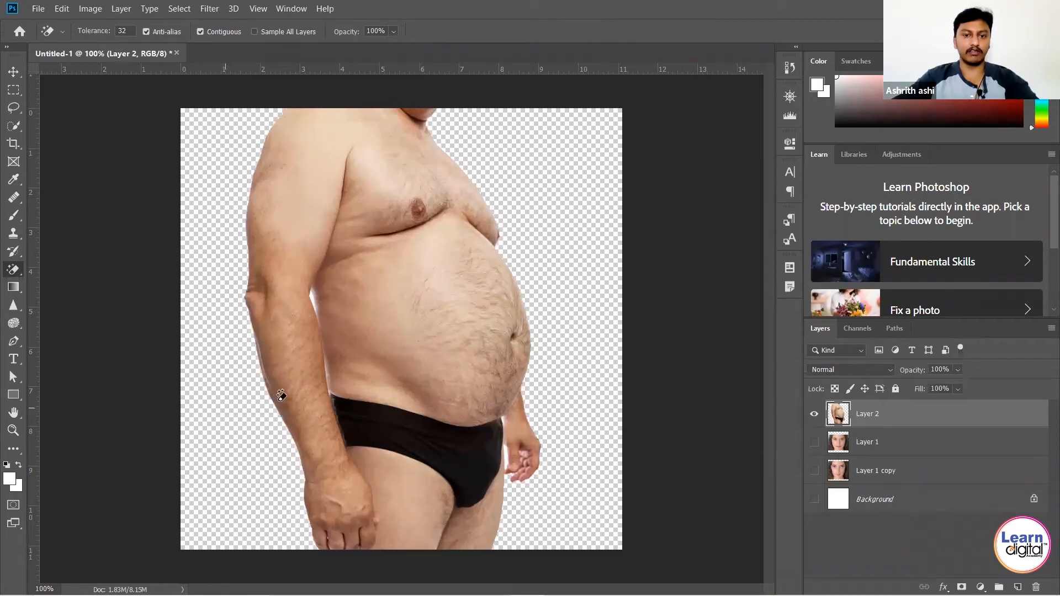
click(13, 72)
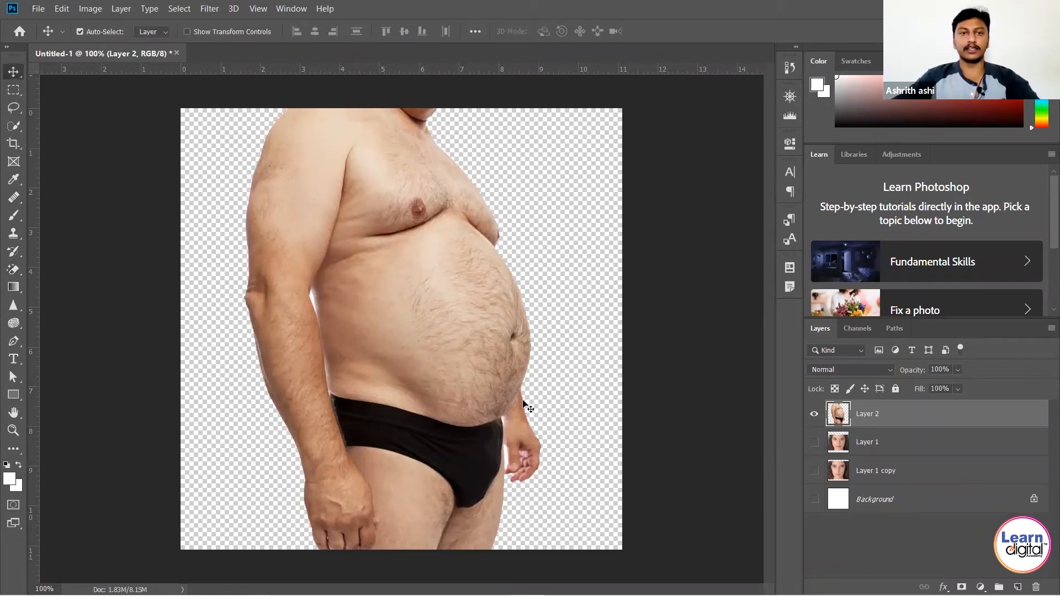
click(209, 9)
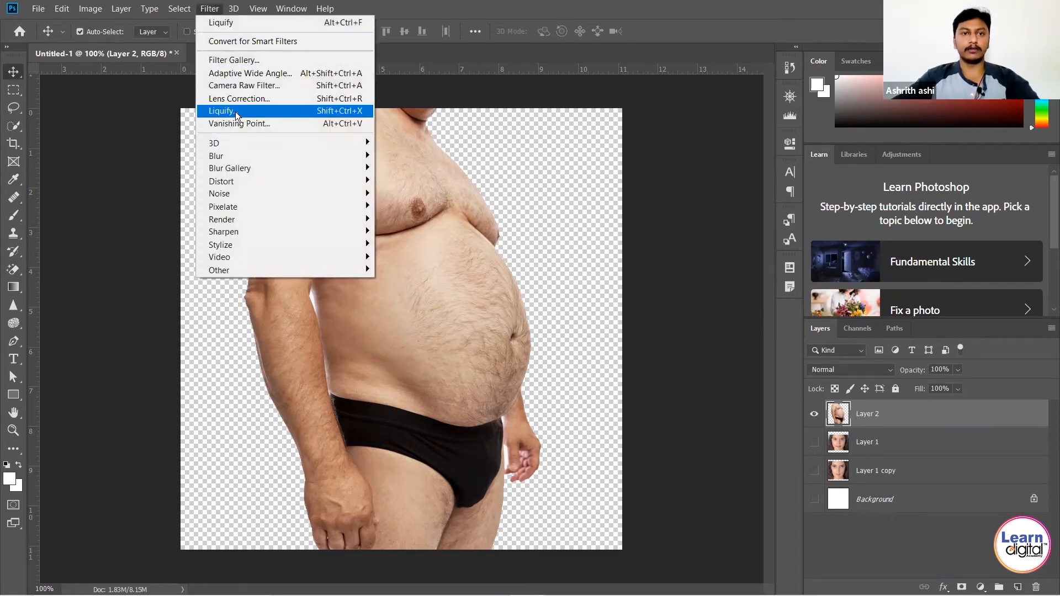
click(236, 108)
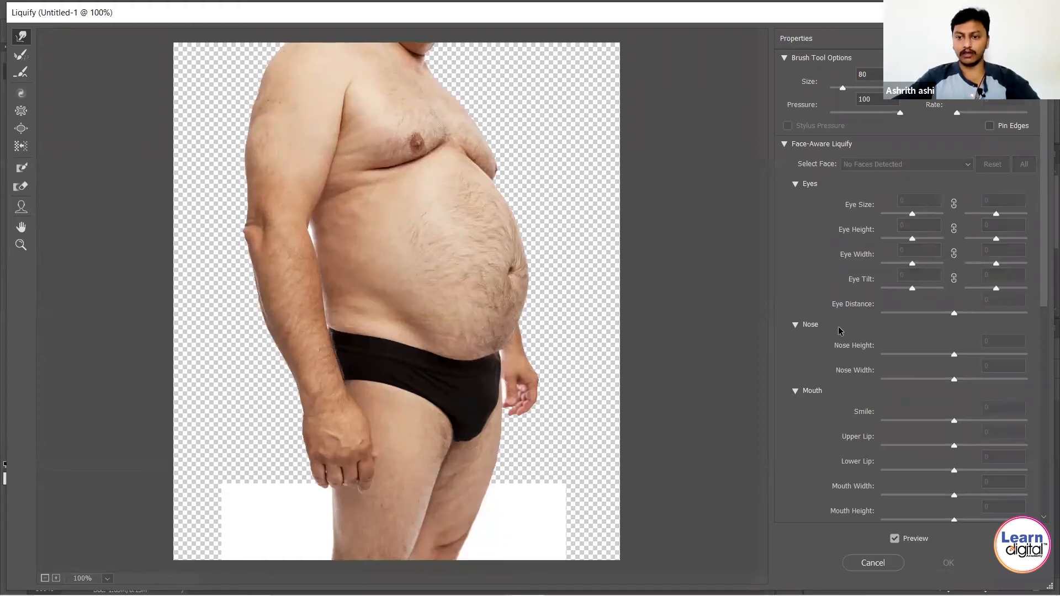
key(Escape)
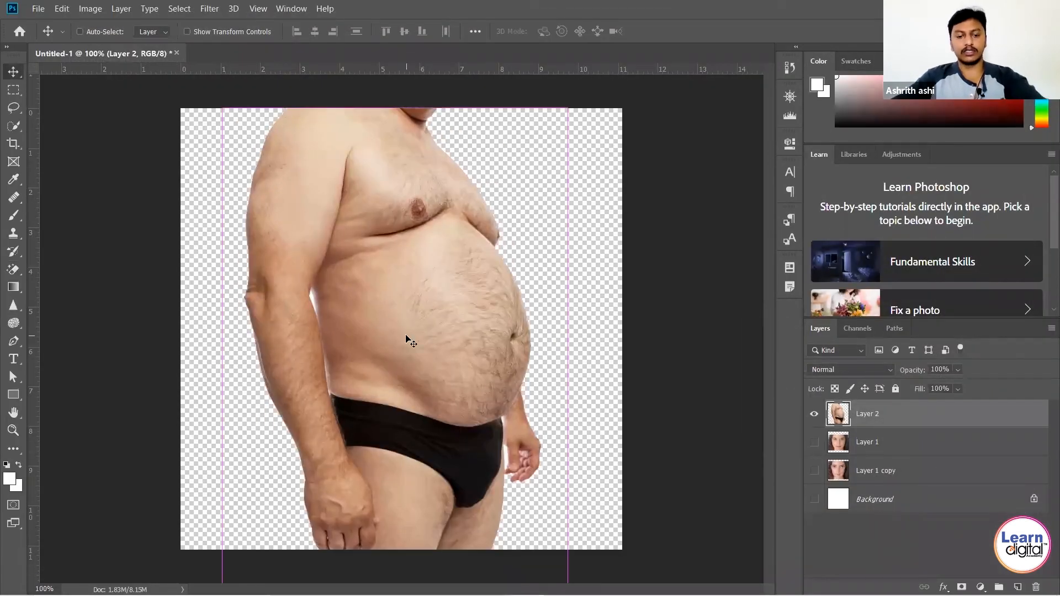
Step: Scale the body cutout down proportionally with Free Transform and position it so more of the legs fits on the canvas
key(ctrl+t)
drag(565, 363, 468, 259)
drag(390, 267, 416, 307)
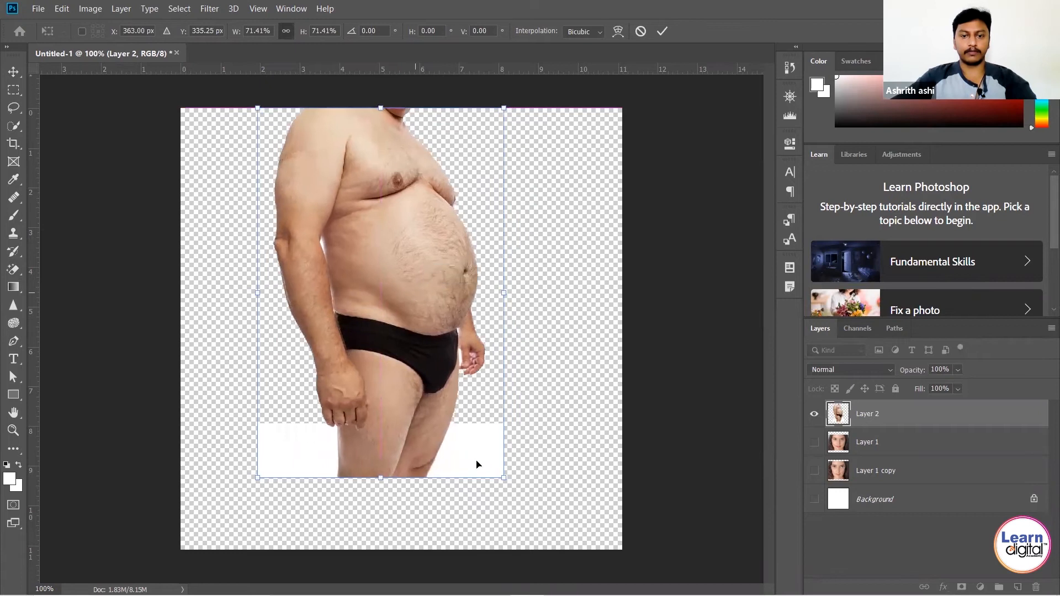
drag(384, 483, 381, 552)
key(Return)
Step: Erase the remaining white areas on both sides of the legs with the Magic Eraser tool
key(e)
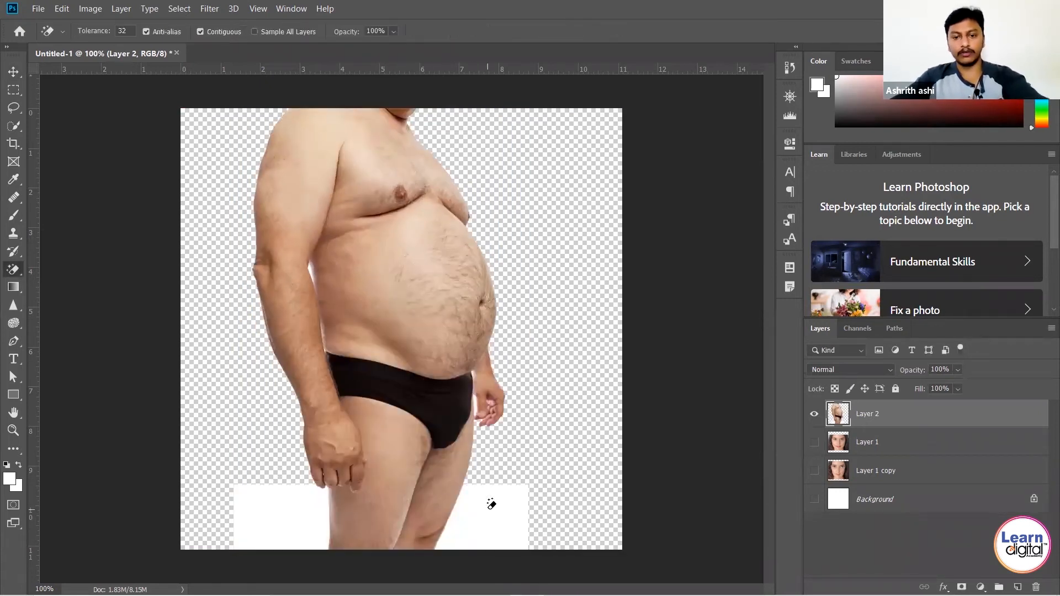
click(476, 516)
click(297, 525)
key(v)
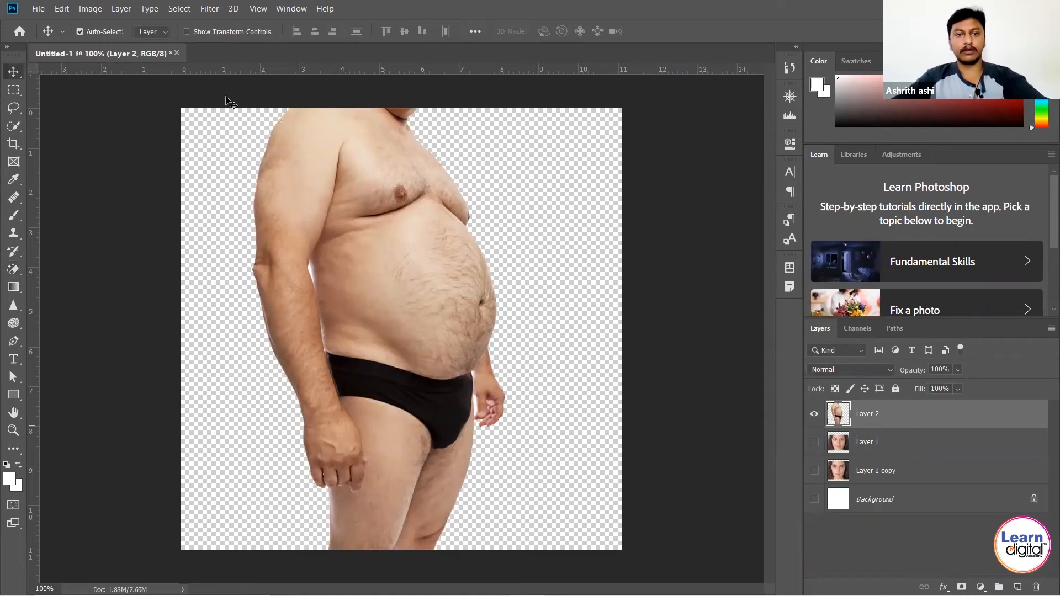
Step: Open the Liquify filter on the body layer and push the belly outward with an enlarged Forward Warp brush
click(210, 8)
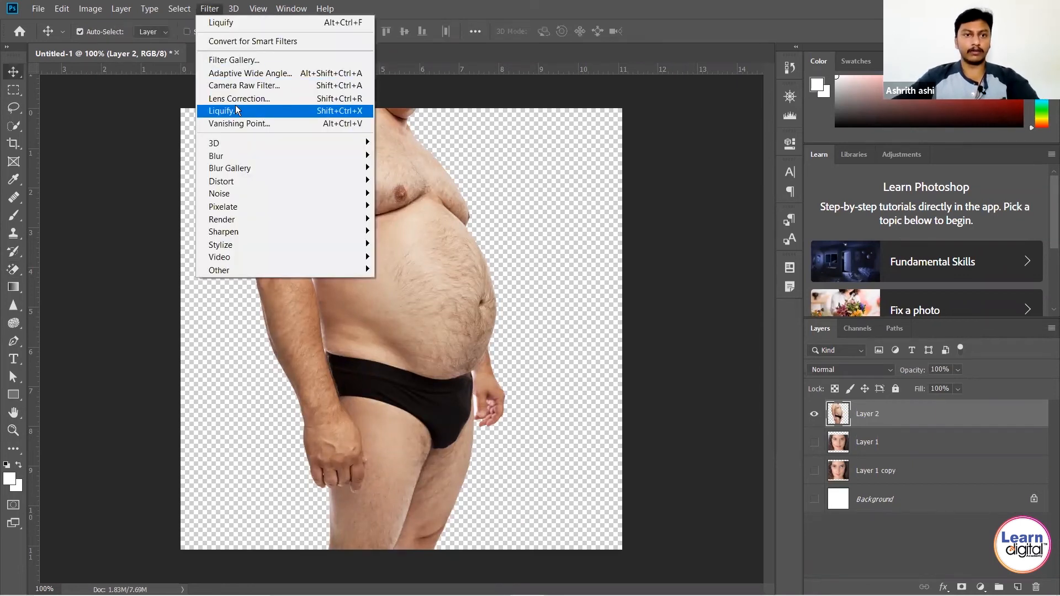
click(213, 109)
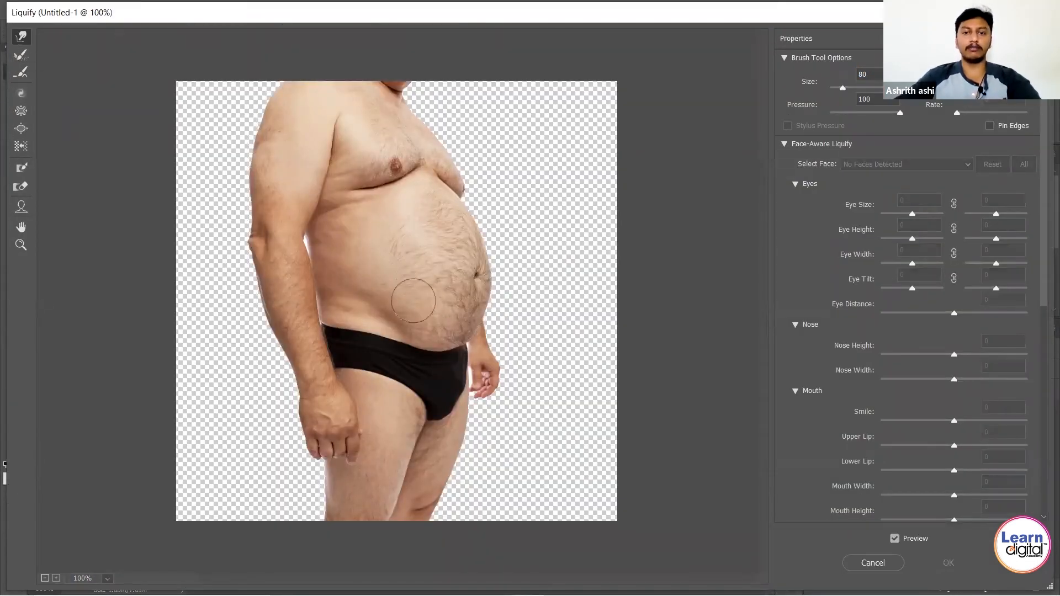
key(bracketright)
key(bracketright)
key(bracketright)
key(bracketright)
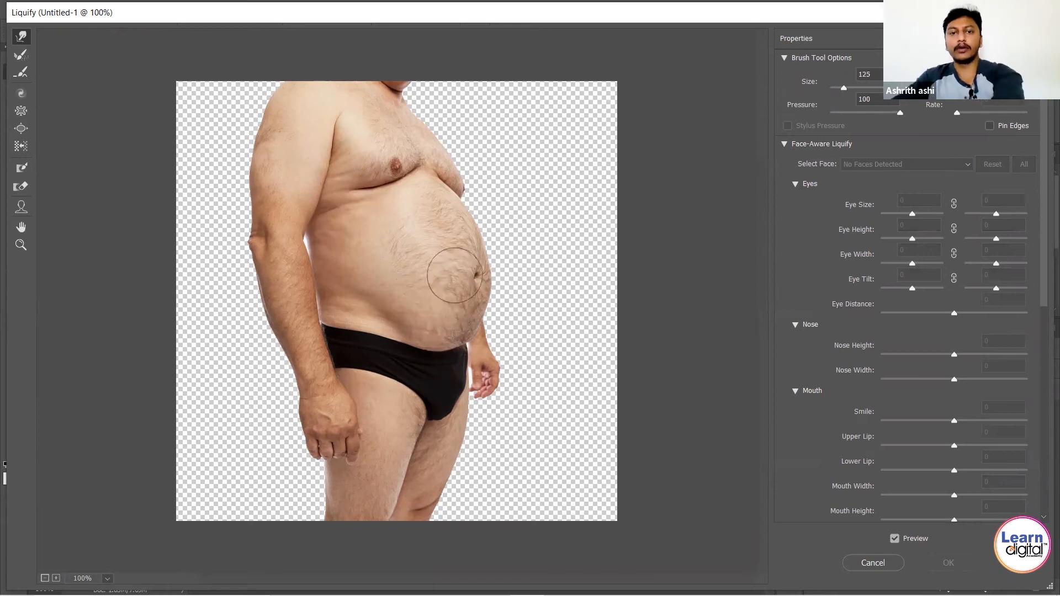
mouse_move(459, 275)
mouse_down()
mouse_move(457, 237)
mouse_move(464, 303)
mouse_move(475, 308)
mouse_move(462, 303)
mouse_move(473, 307)
mouse_move(475, 257)
mouse_move(455, 210)
mouse_move(465, 239)
mouse_move(484, 249)
mouse_move(485, 269)
mouse_up()
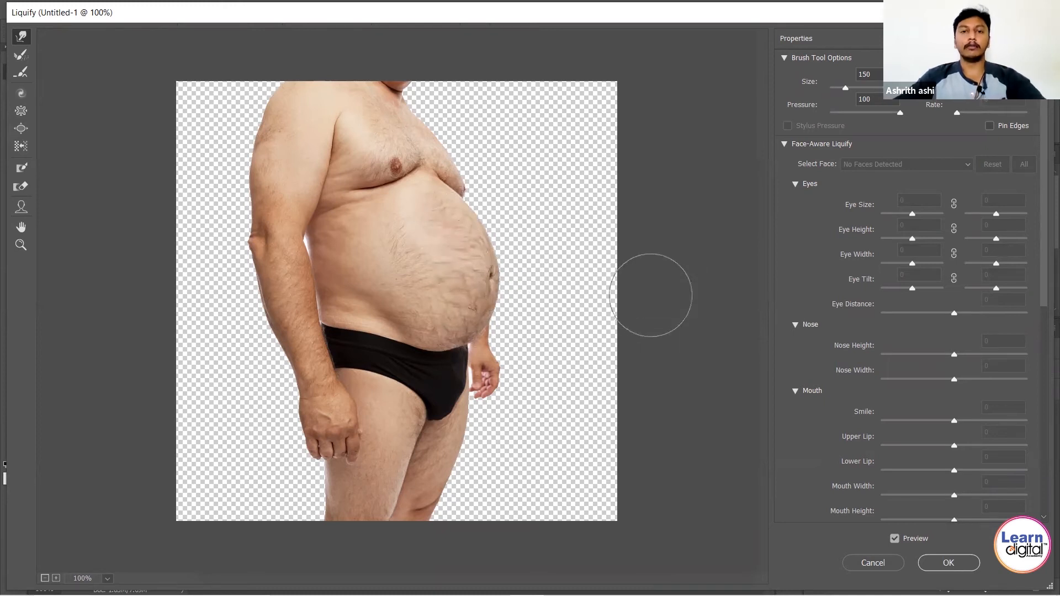
Step: Restore the belly's original shape with an enlarged Reconstruct brush
click(19, 57)
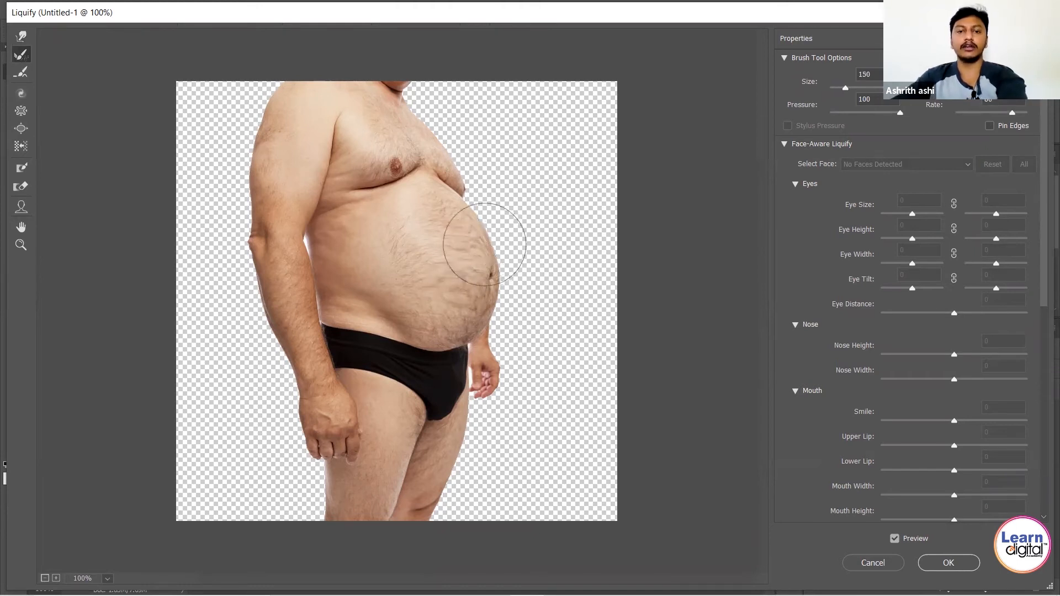
key(bracketright)
key(bracketright)
key(bracketright)
mouse_move(474, 264)
mouse_down()
mouse_move(479, 333)
mouse_move(472, 222)
mouse_move(486, 322)
mouse_move(458, 233)
mouse_move(458, 338)
mouse_move(474, 311)
mouse_move(464, 249)
mouse_move(490, 335)
mouse_move(470, 239)
mouse_move(442, 283)
mouse_move(414, 308)
mouse_move(403, 303)
mouse_move(479, 294)
mouse_move(476, 247)
mouse_move(471, 283)
mouse_up()
Step: Push the lower belly outward with the Forward Warp tool at size 150, and even out its edge with the Smooth tool at size 100
click(20, 76)
click(20, 37)
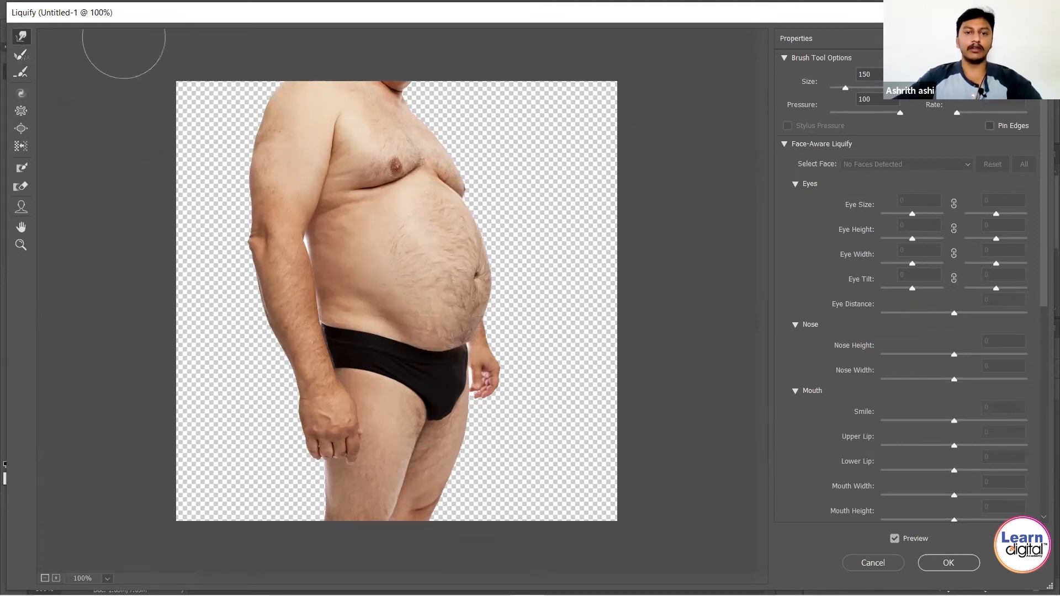
mouse_move(476, 277)
mouse_down()
mouse_move(471, 242)
mouse_move(484, 260)
mouse_move(486, 322)
mouse_move(502, 319)
mouse_up()
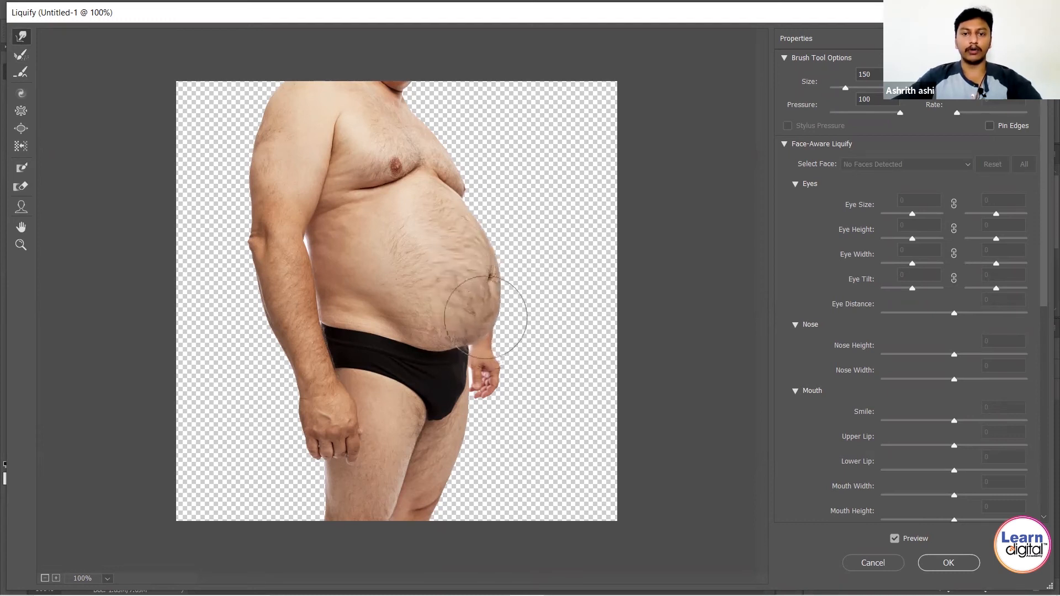
click(21, 71)
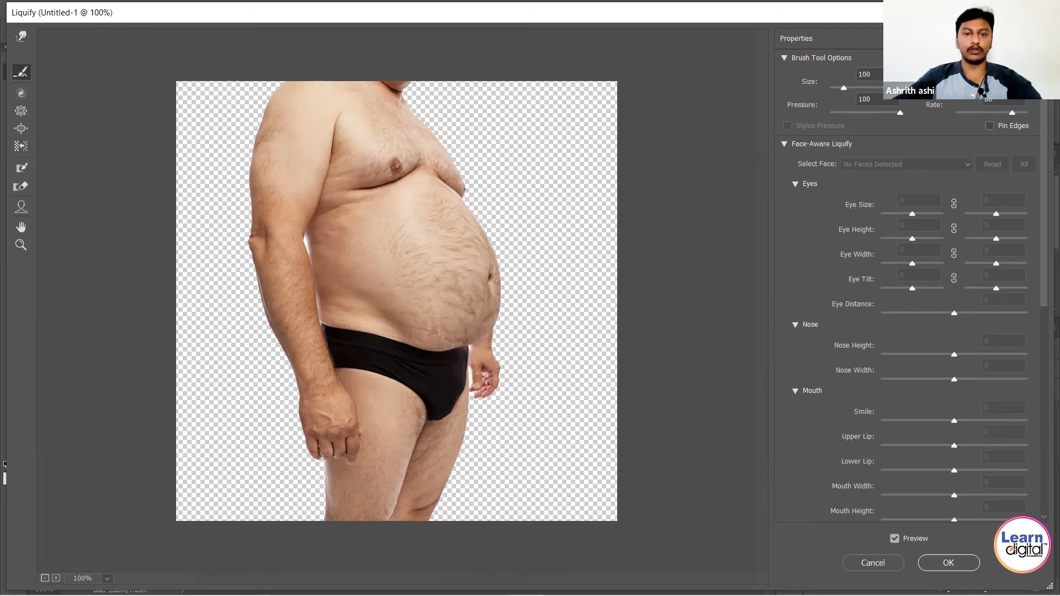
mouse_move(479, 336)
mouse_down()
mouse_move(497, 280)
mouse_move(478, 227)
mouse_move(501, 282)
mouse_up()
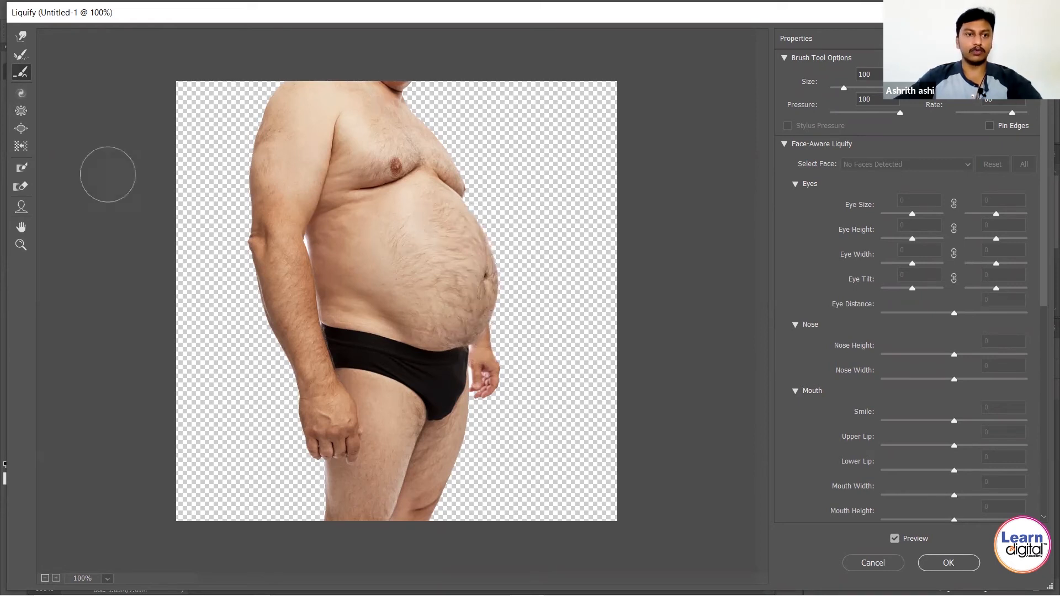
Step: Shrink the belly from chest to waistband and slightly narrow the rear hand, using the Pucker tool at brush size 200
click(20, 112)
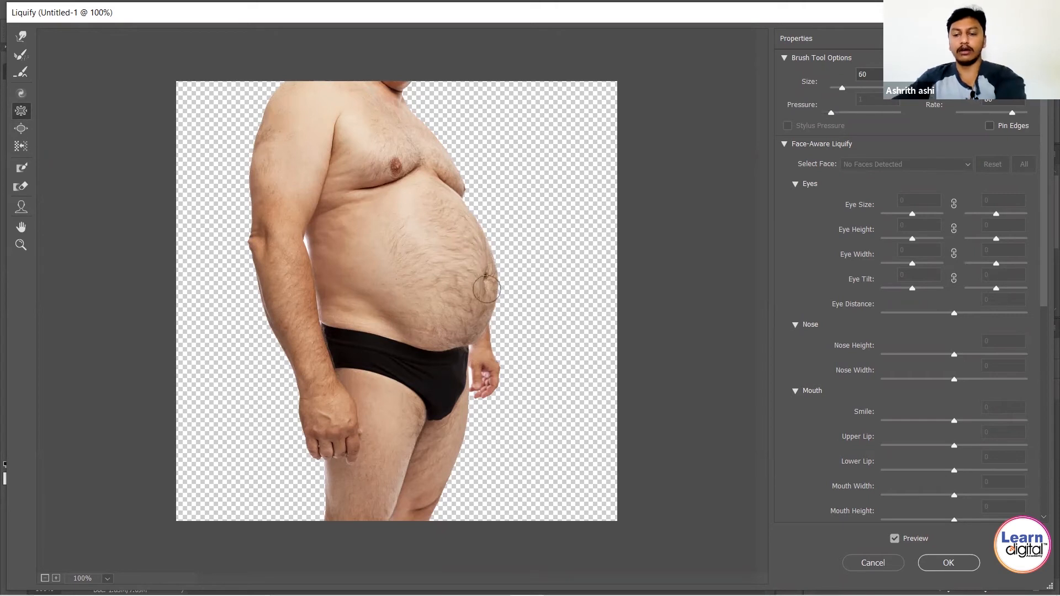
key(bracketright)
key(bracketright)
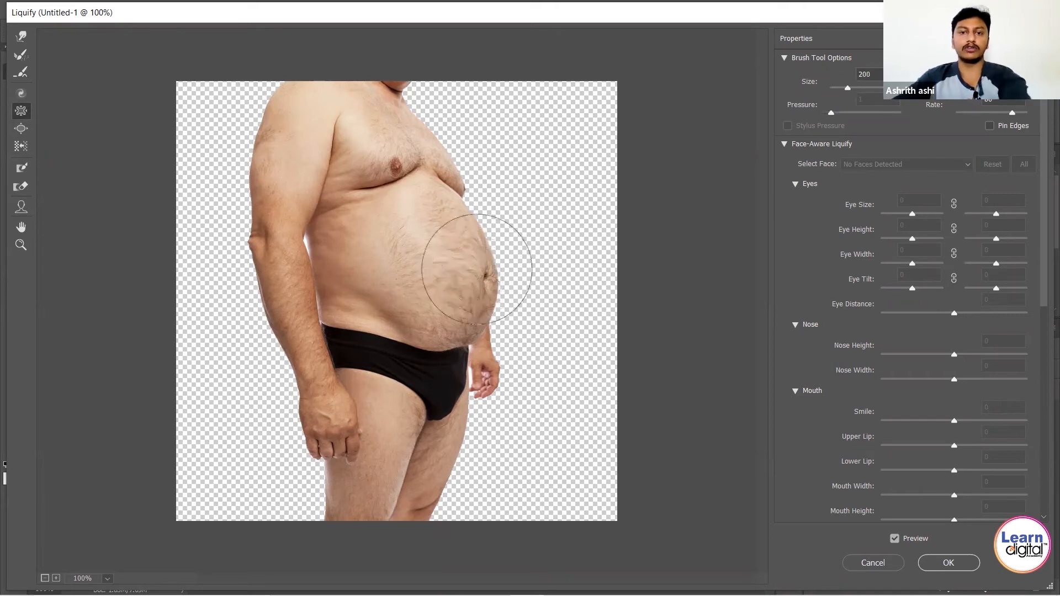
mouse_move(460, 237)
mouse_down()
mouse_move(470, 312)
mouse_move(459, 300)
mouse_move(454, 313)
mouse_move(462, 287)
mouse_move(444, 252)
mouse_move(449, 234)
mouse_move(459, 277)
mouse_up()
mouse_move(459, 315)
mouse_down()
mouse_move(441, 329)
mouse_move(460, 304)
mouse_up()
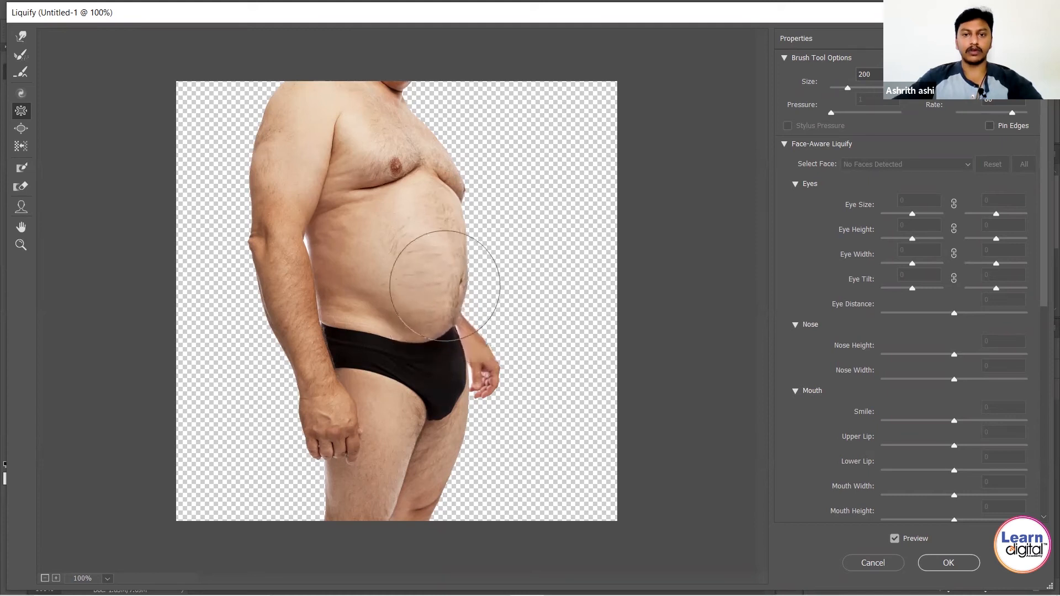
mouse_move(436, 246)
mouse_down()
mouse_move(436, 234)
mouse_move(435, 270)
mouse_up()
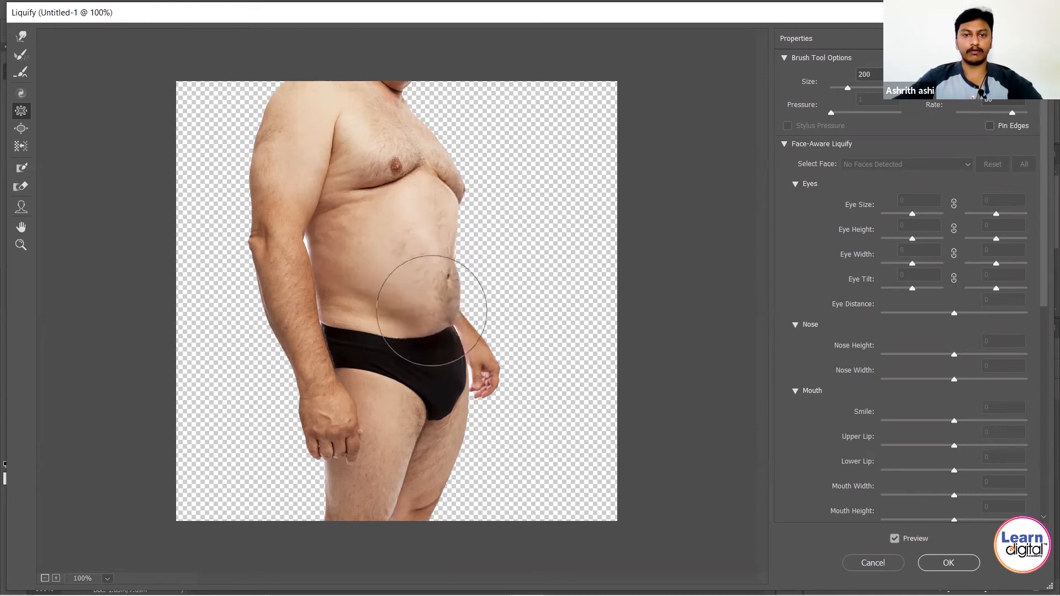
mouse_move(427, 311)
mouse_down()
mouse_move(412, 282)
mouse_move(418, 241)
mouse_move(432, 259)
mouse_up()
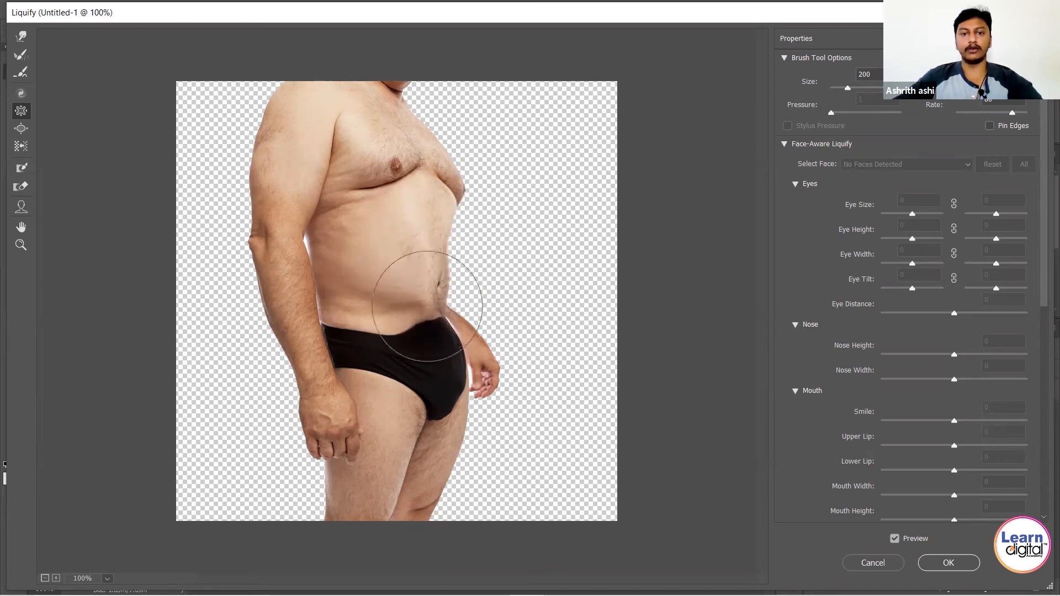
drag(482, 361, 481, 373)
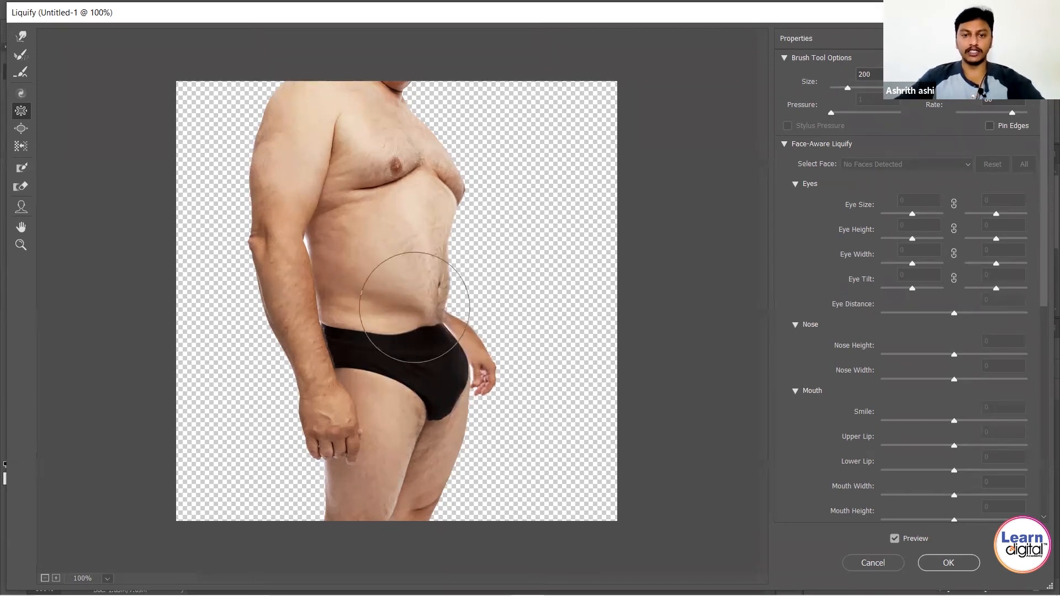
Step: Swell the belly and chest outward using the Bloat tool at brush size 175
click(21, 128)
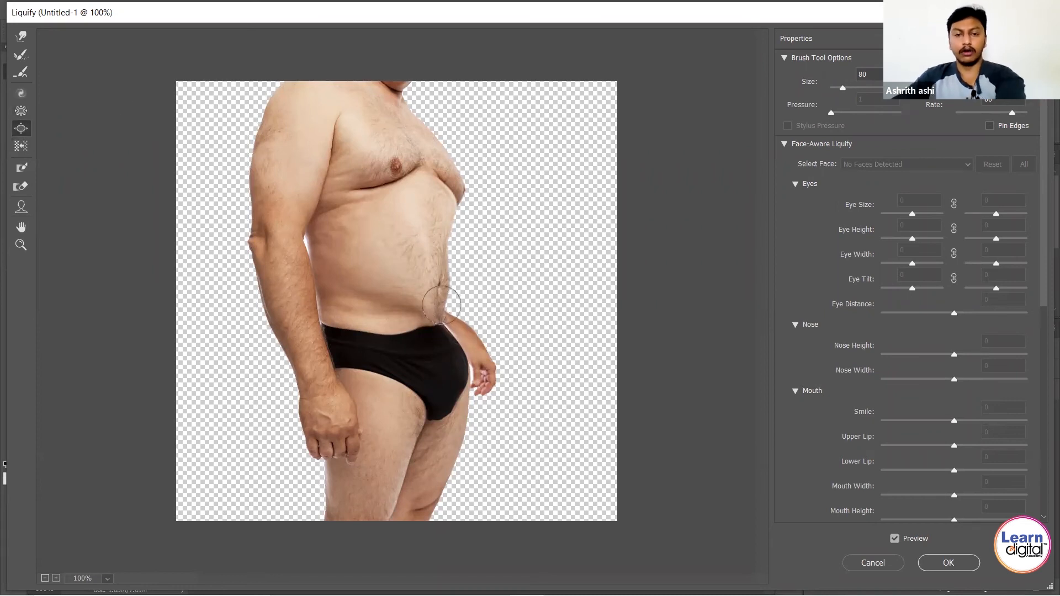
key(bracketright)
key(bracketright)
key(bracketright)
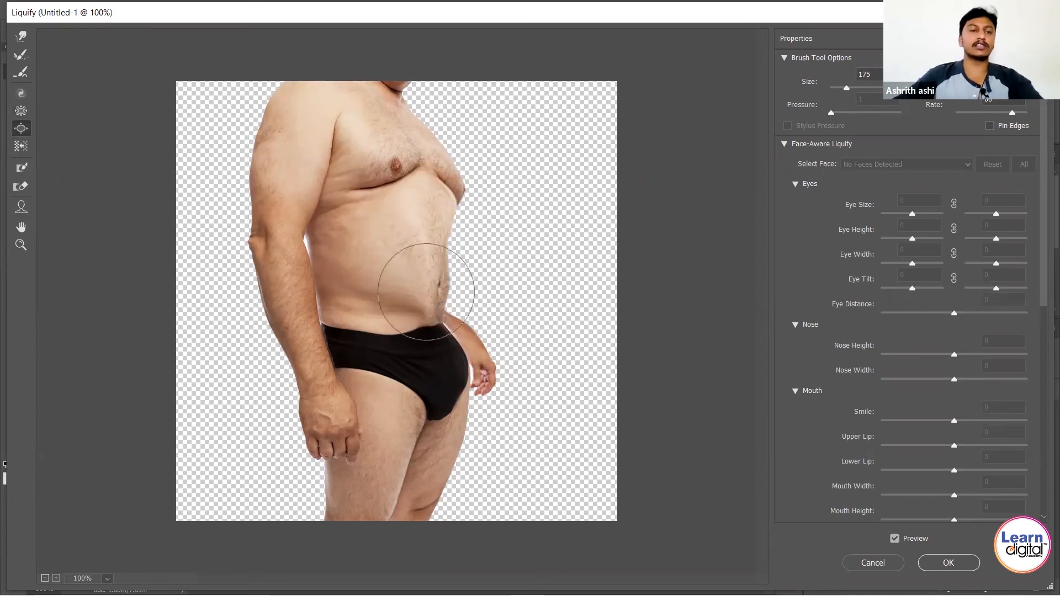
mouse_move(426, 291)
mouse_down()
mouse_move(388, 311)
mouse_move(428, 278)
mouse_move(434, 233)
mouse_move(423, 216)
mouse_move(411, 233)
mouse_move(386, 232)
mouse_move(371, 261)
mouse_move(390, 277)
mouse_up()
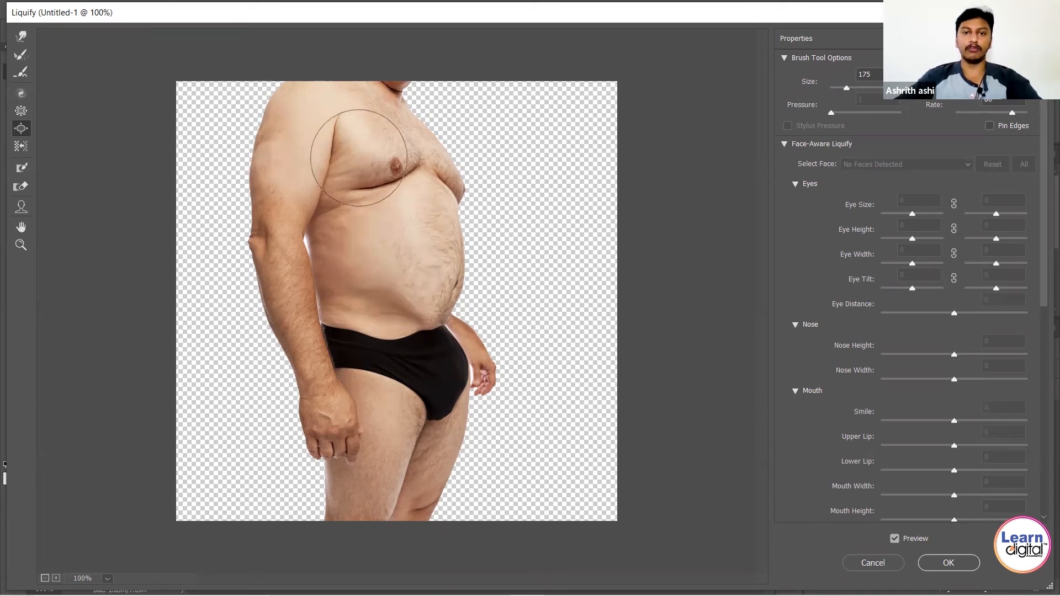
mouse_move(379, 161)
mouse_down()
mouse_move(391, 184)
mouse_move(436, 165)
mouse_move(450, 192)
mouse_up()
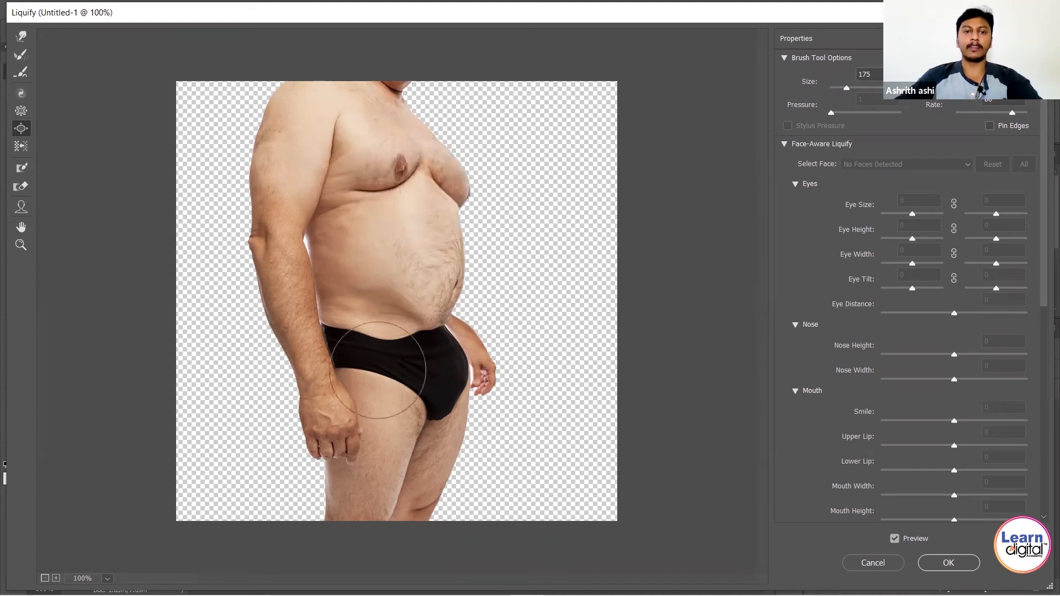
Step: Swell the upper arm with the Bloat tool at size 175, and shift the belly's front with the Push Left tool at sizes 100 and 175
mouse_move(293, 180)
mouse_down()
mouse_move(277, 163)
mouse_move(282, 142)
mouse_move(276, 198)
mouse_up()
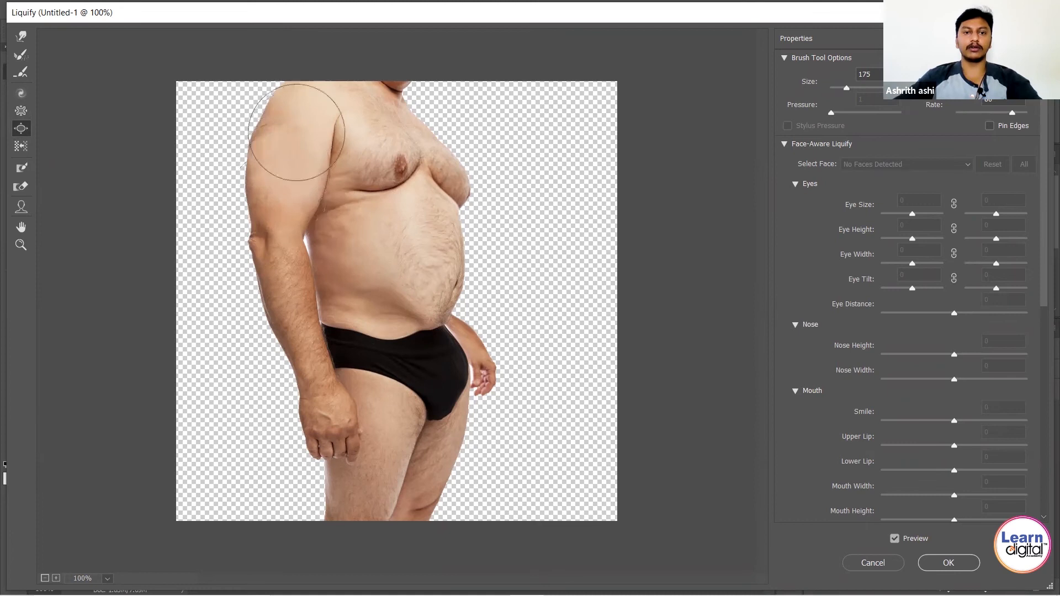
click(20, 147)
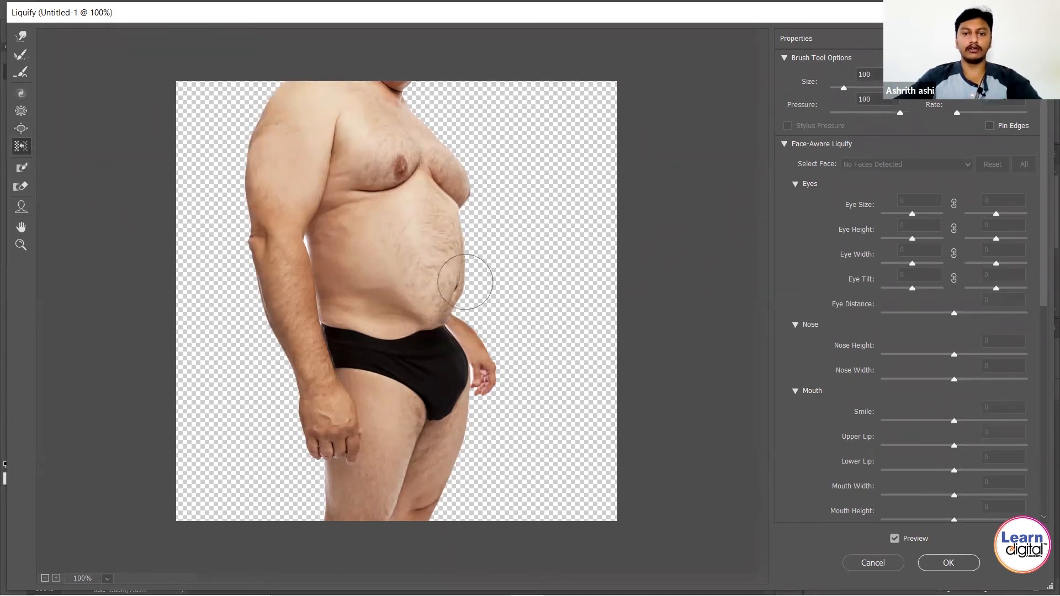
mouse_move(446, 291)
mouse_down()
mouse_move(431, 291)
mouse_move(440, 263)
mouse_up()
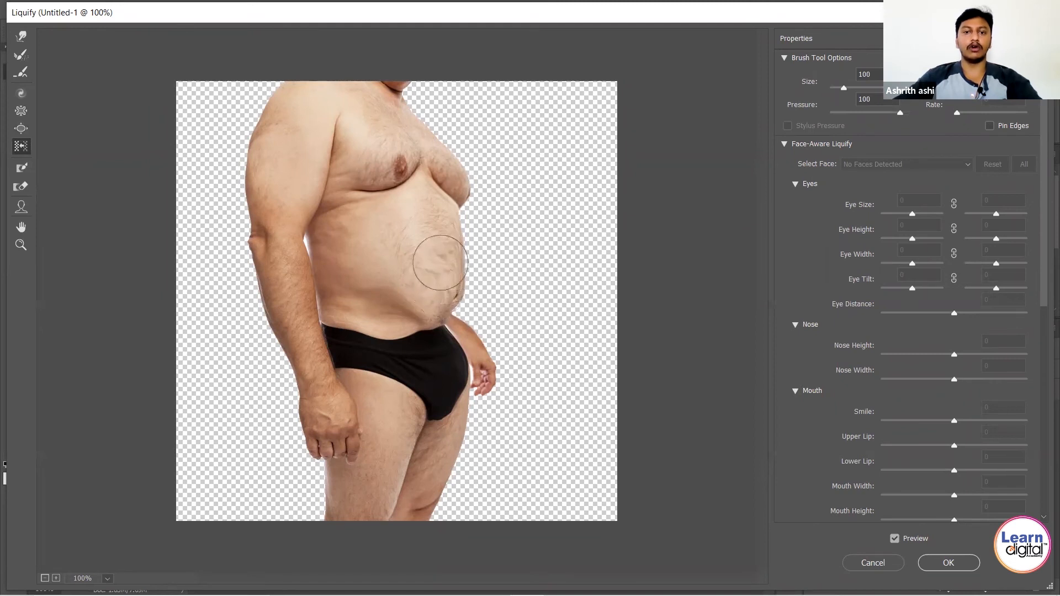
key(bracketright)
key(bracketright)
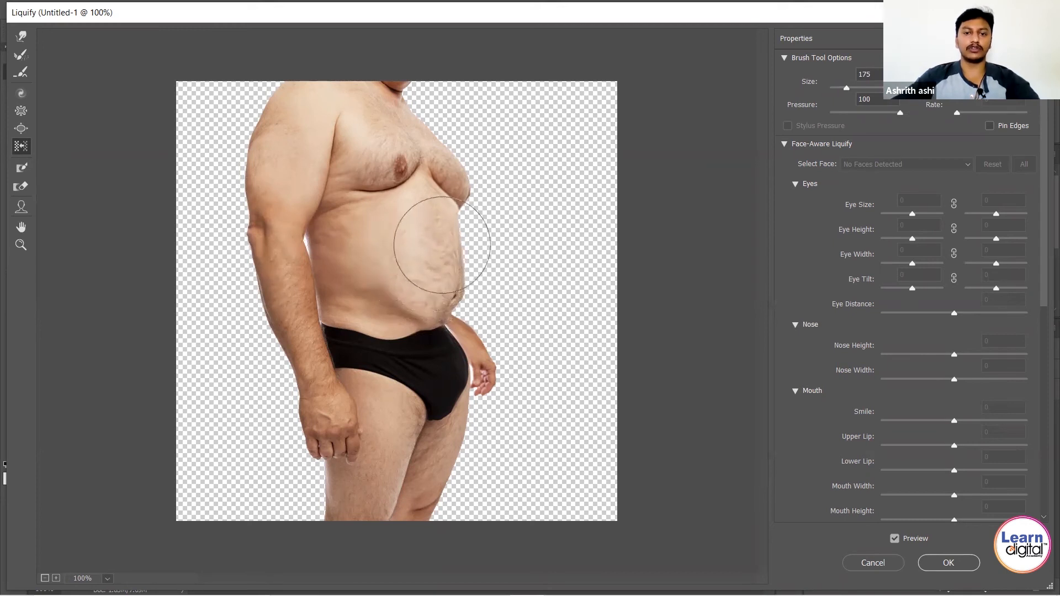
mouse_move(479, 284)
mouse_down()
mouse_move(540, 272)
mouse_move(477, 269)
mouse_move(556, 262)
mouse_move(440, 263)
mouse_move(508, 257)
mouse_move(433, 244)
mouse_move(478, 244)
mouse_move(464, 241)
mouse_move(414, 253)
mouse_move(456, 242)
mouse_move(449, 184)
mouse_move(444, 314)
mouse_move(438, 246)
mouse_move(439, 236)
mouse_move(462, 380)
mouse_move(425, 212)
mouse_up()
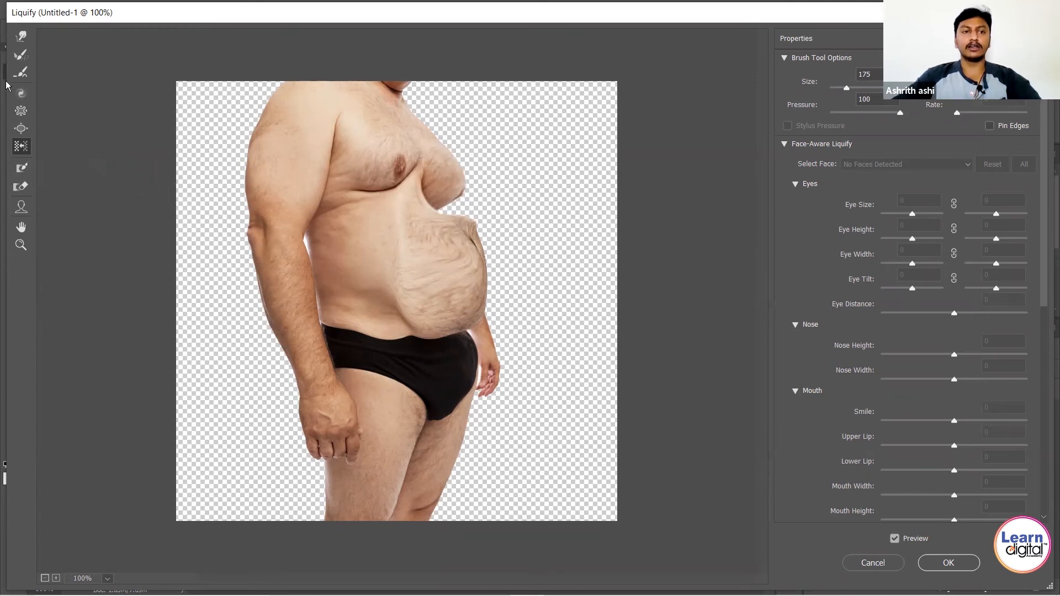
Step: Undo the last Push Left strokes on the belly
key(ctrl+z)
key(ctrl+z)
key(ctrl+z)
key(ctrl+z)
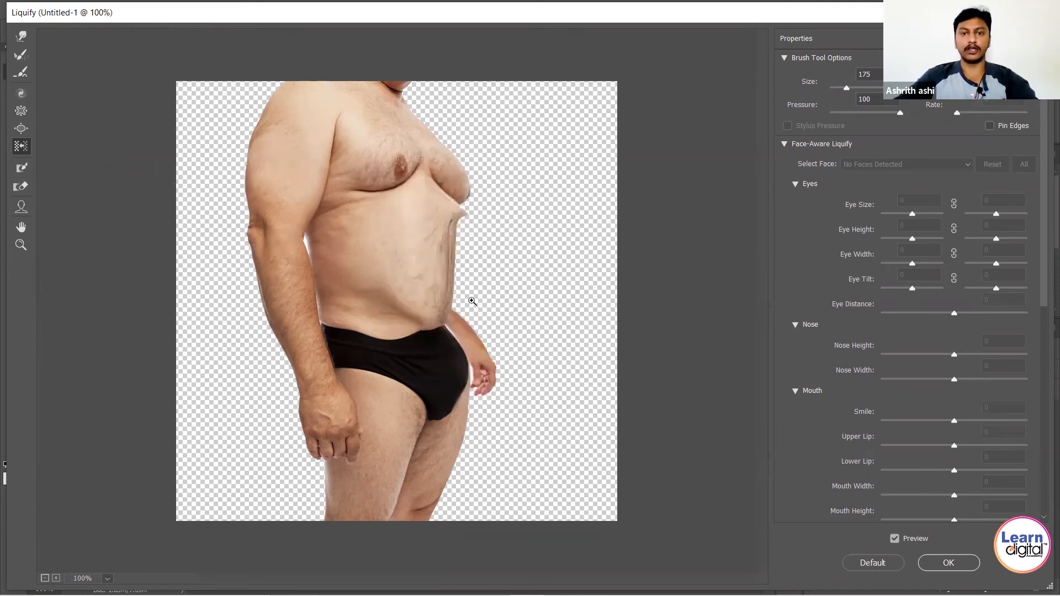
key(ctrl+z)
key(ctrl+z)
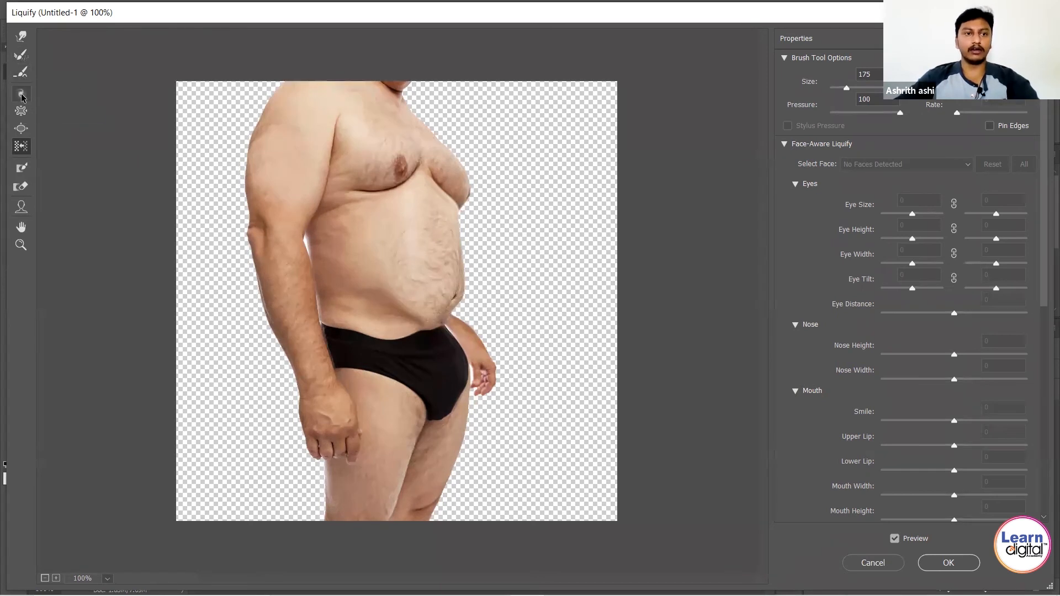
Step: Restore the belly, chest and front arm with the Reconstruct tool at size 150, and cancel the Liquify filter
click(21, 56)
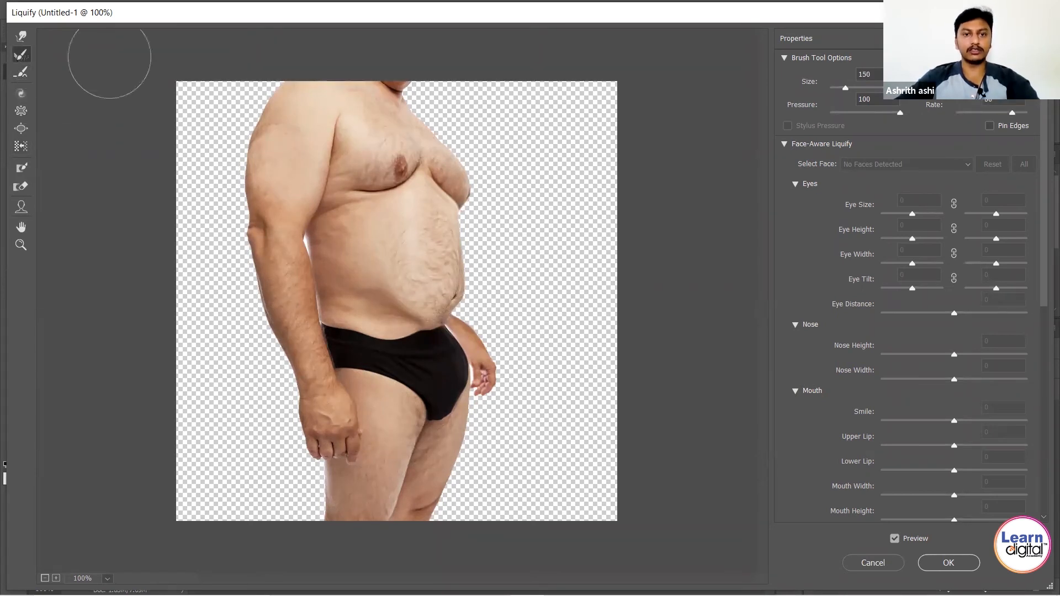
drag(401, 236, 463, 278)
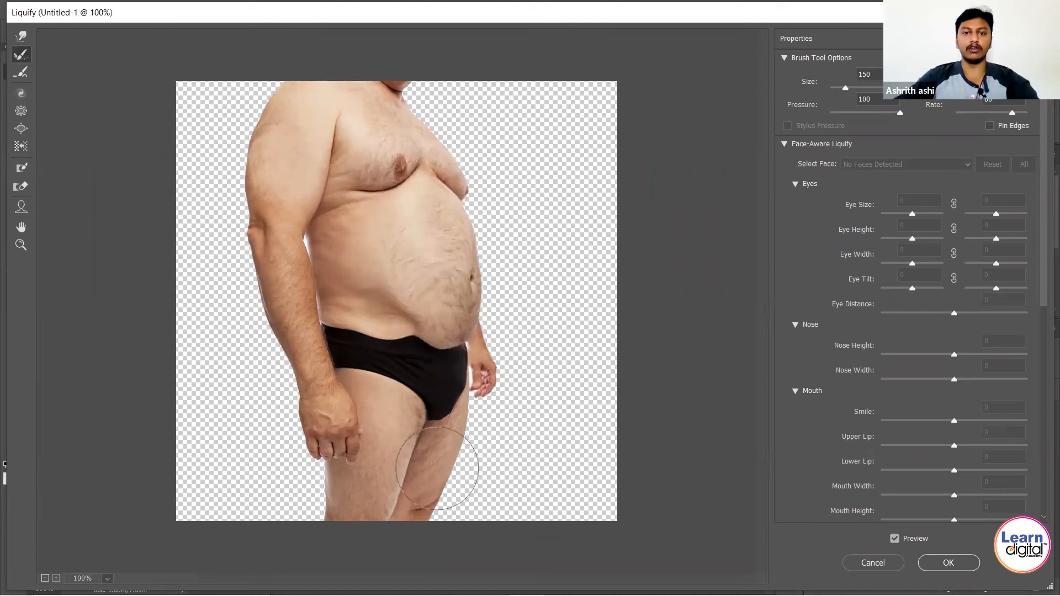
mouse_move(476, 555)
mouse_down()
mouse_move(454, 141)
mouse_move(477, 352)
mouse_move(459, 257)
mouse_up()
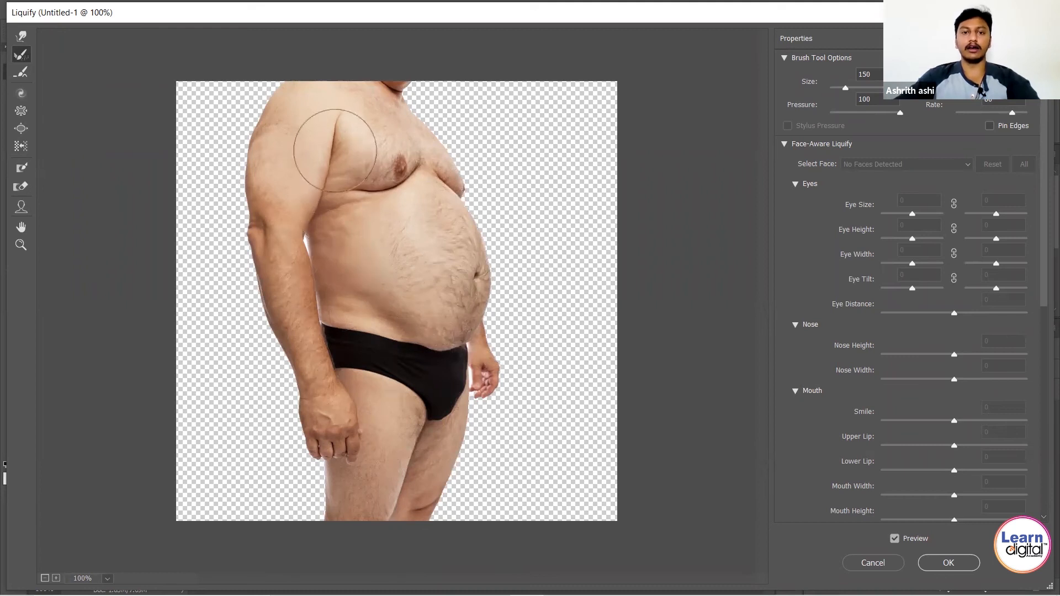
mouse_move(407, 156)
mouse_down()
mouse_move(433, 143)
mouse_move(324, 180)
mouse_move(316, 99)
mouse_move(258, 117)
mouse_move(437, 137)
mouse_move(413, 119)
mouse_up()
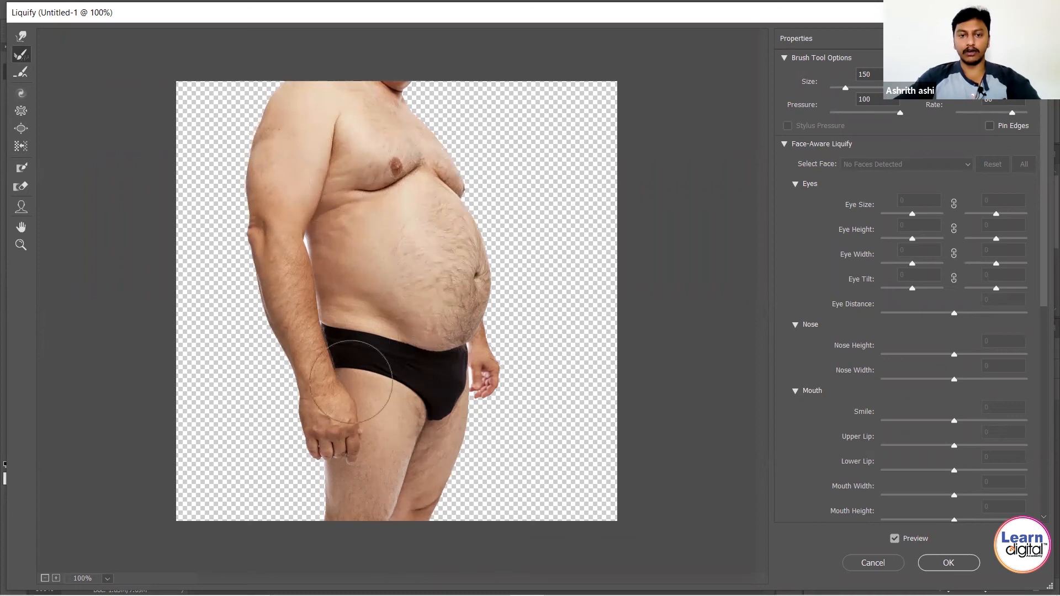
mouse_move(248, 220)
mouse_down()
mouse_move(275, 209)
mouse_move(292, 280)
mouse_up()
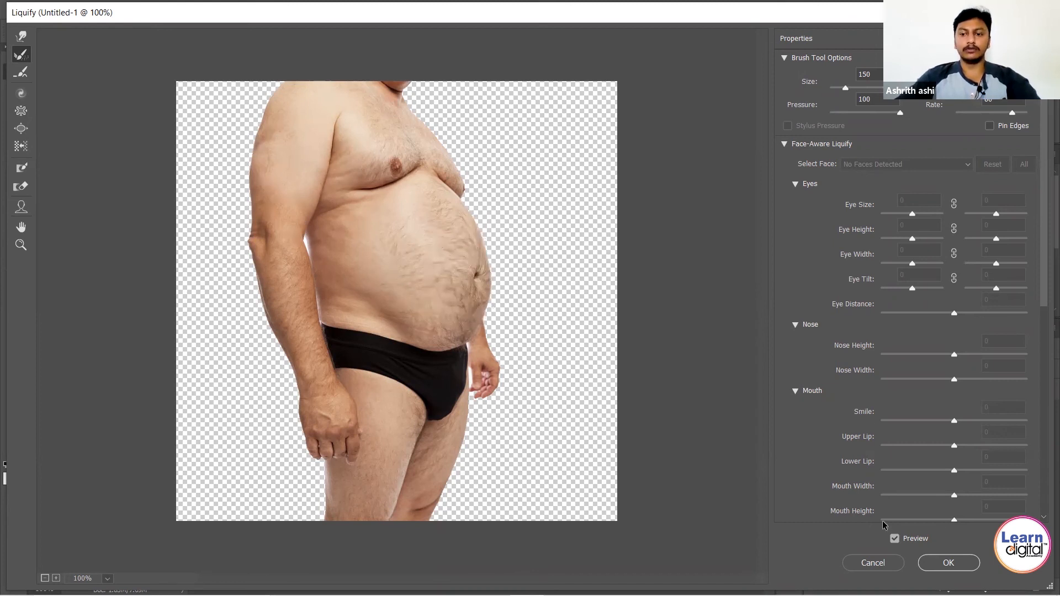
click(866, 563)
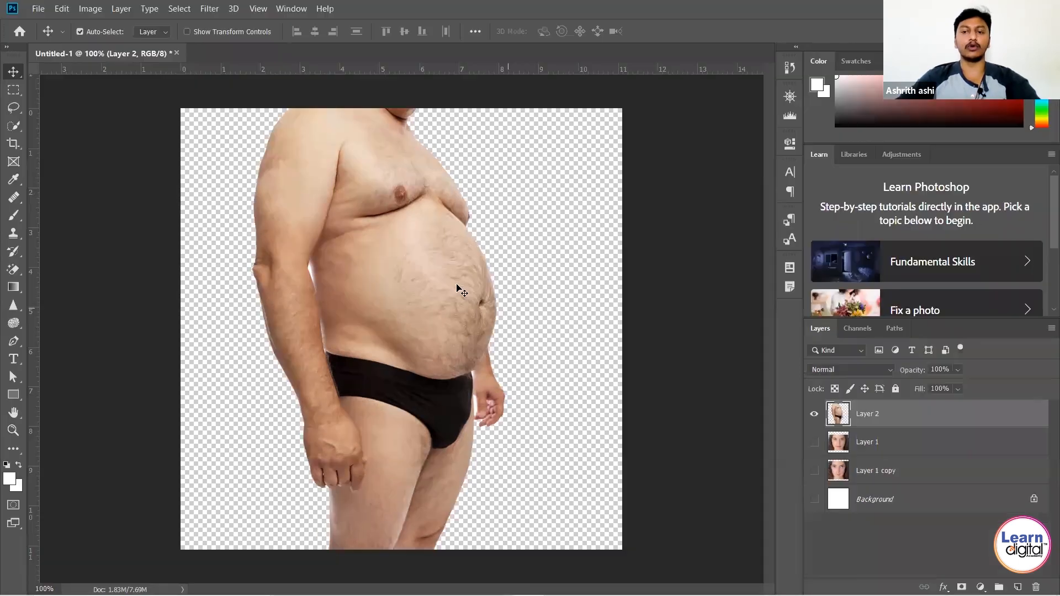
Step: Hide Layer 2 and show the portrait on Layer 1
click(812, 414)
click(820, 443)
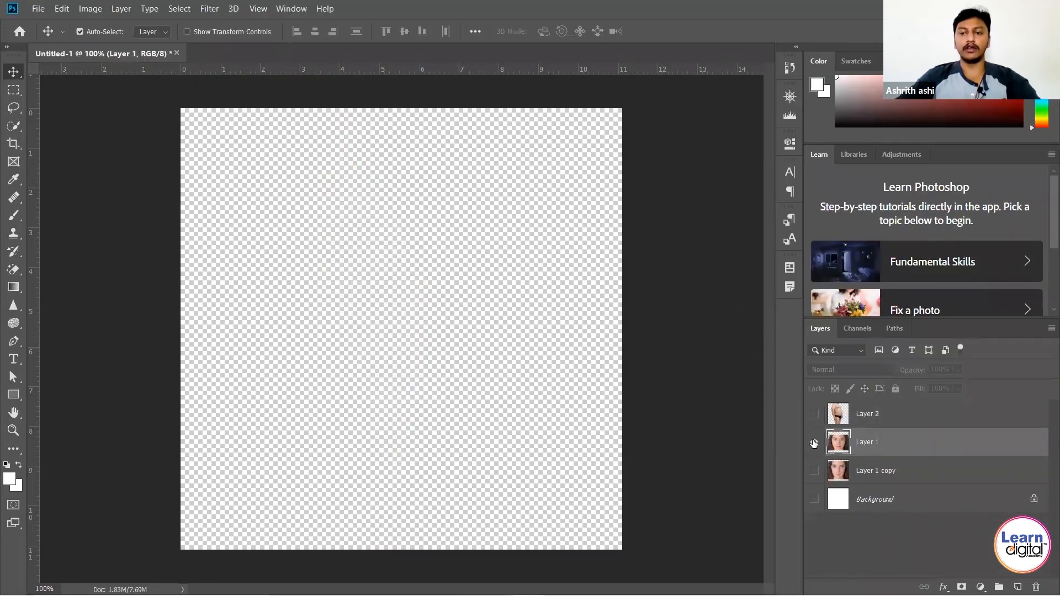
click(814, 442)
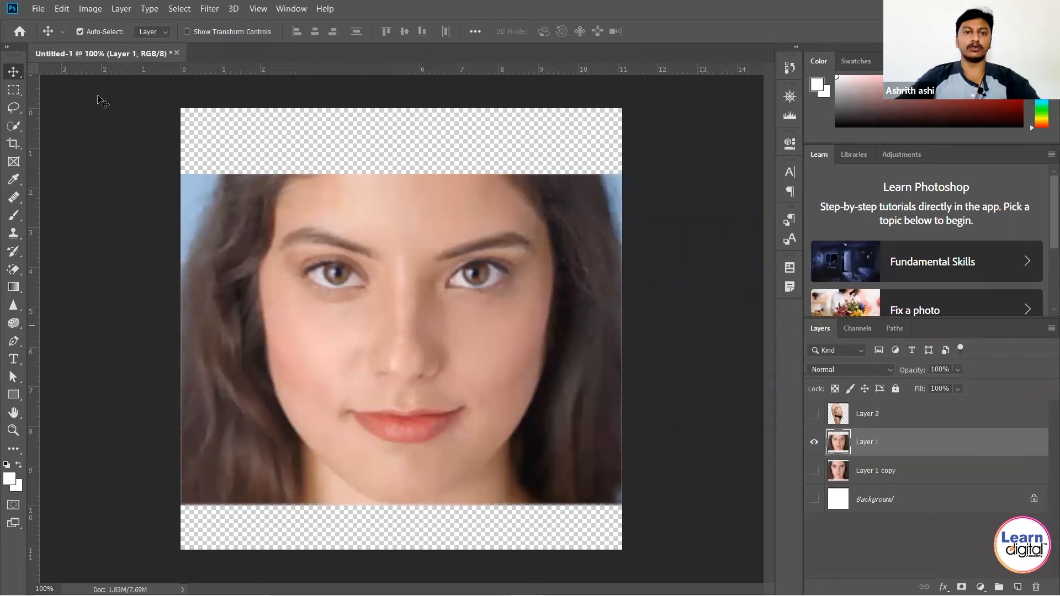
Step: In the Liquify filter on Layer 1, shrink the eyes with the Pucker tool at size 200 and swell the lips with the Bloat tool at size 175
click(203, 12)
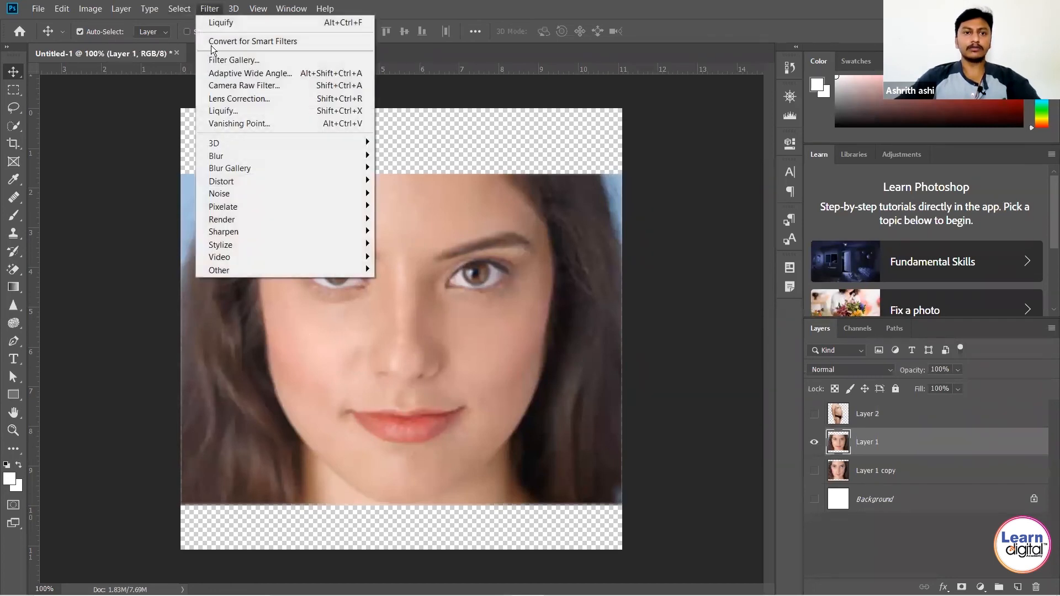
click(228, 110)
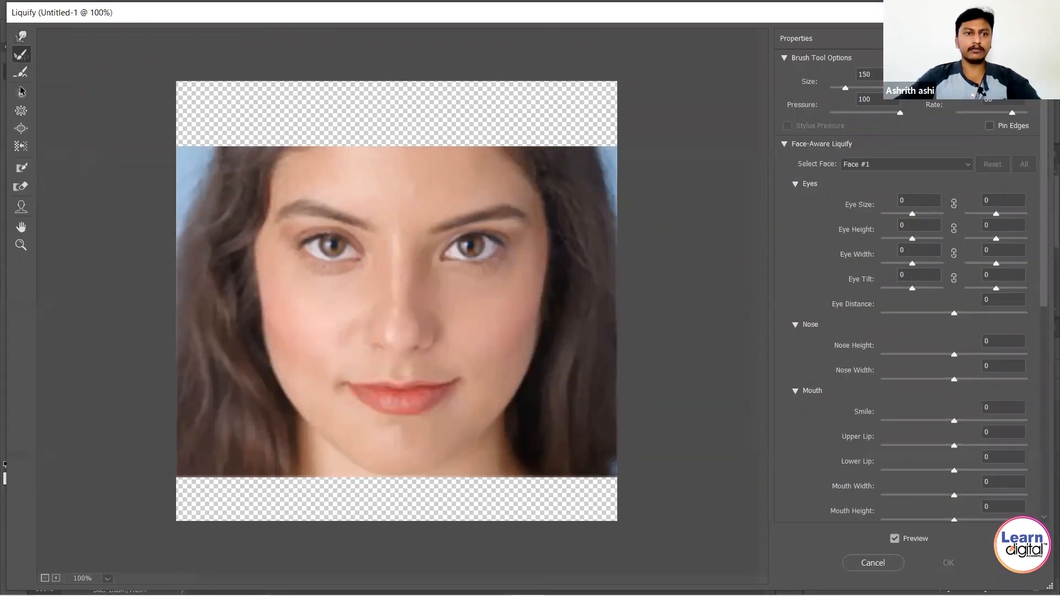
click(21, 111)
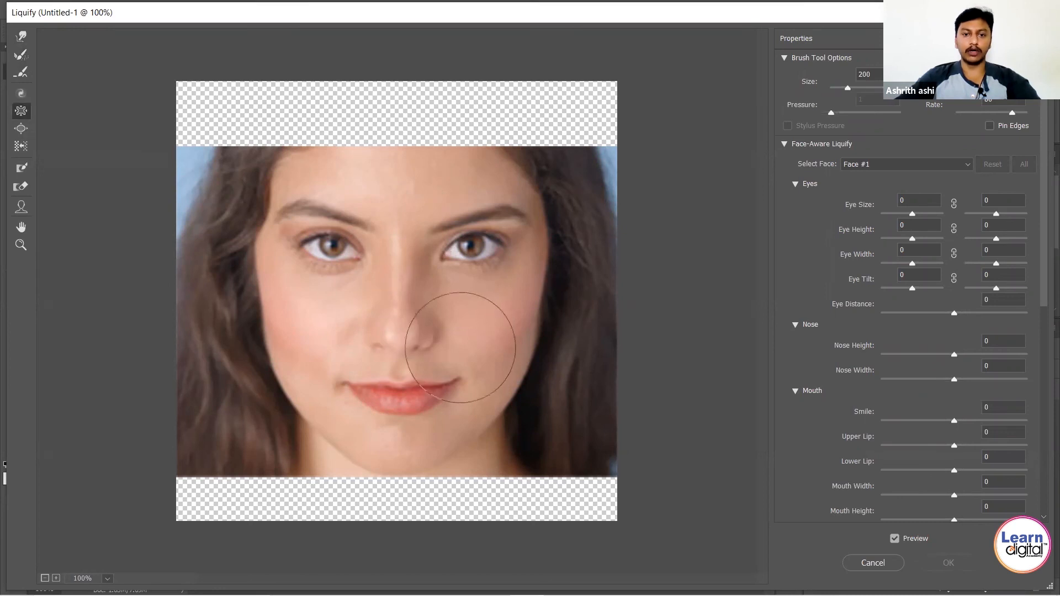
click(331, 243)
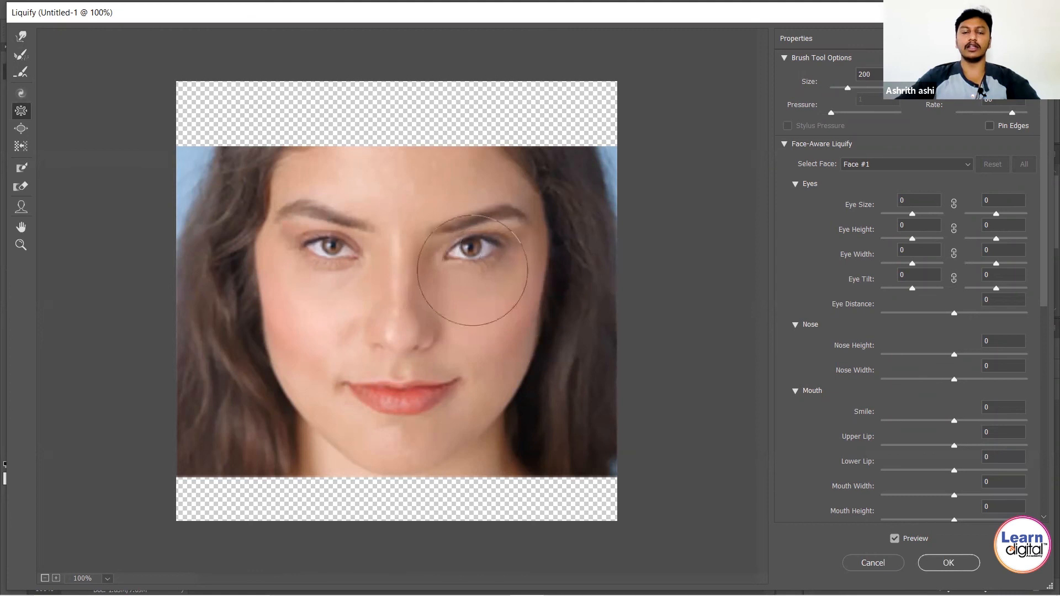
click(21, 130)
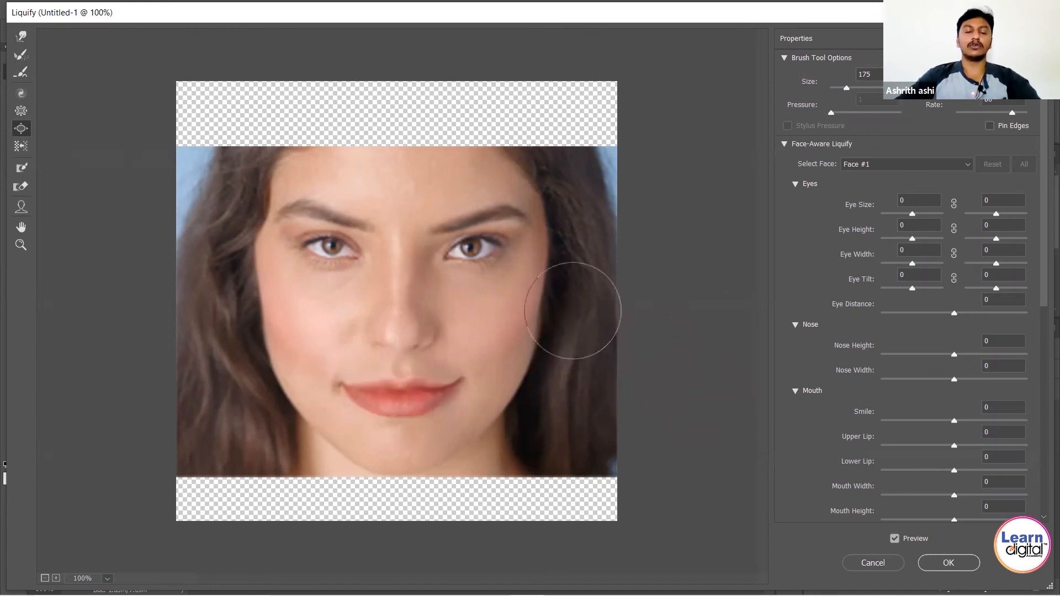
Step: Slim the jaw, cheeks and temples on both sides of the face with the Pucker tool at size 200, and cancel the Liquify filter
click(21, 112)
key(bracketright)
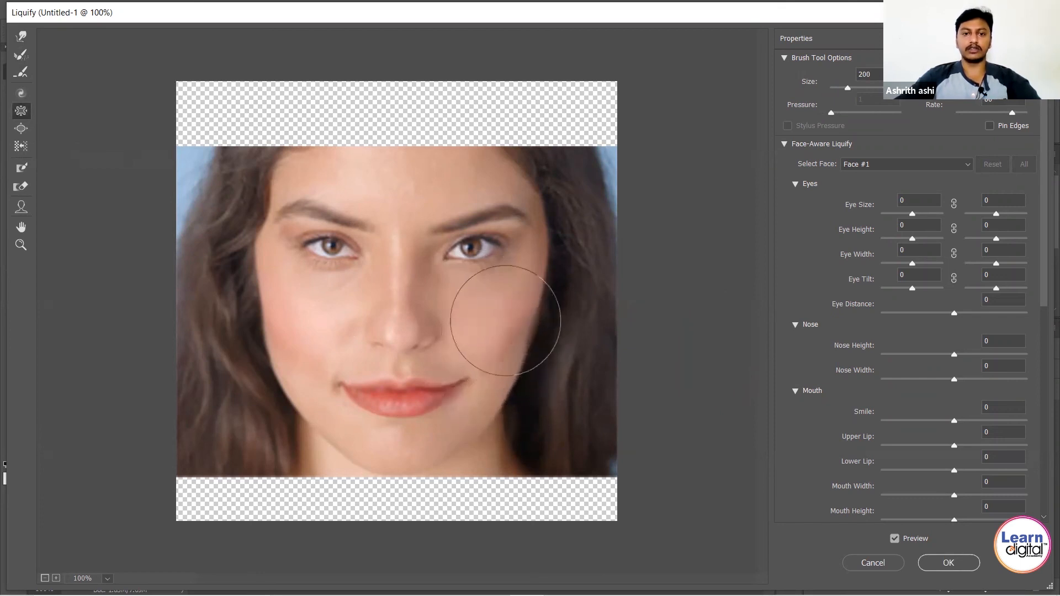
mouse_move(272, 324)
mouse_down()
mouse_move(290, 329)
mouse_move(311, 375)
mouse_move(303, 386)
mouse_up()
mouse_move(480, 390)
mouse_down()
mouse_move(505, 378)
mouse_move(473, 415)
mouse_up()
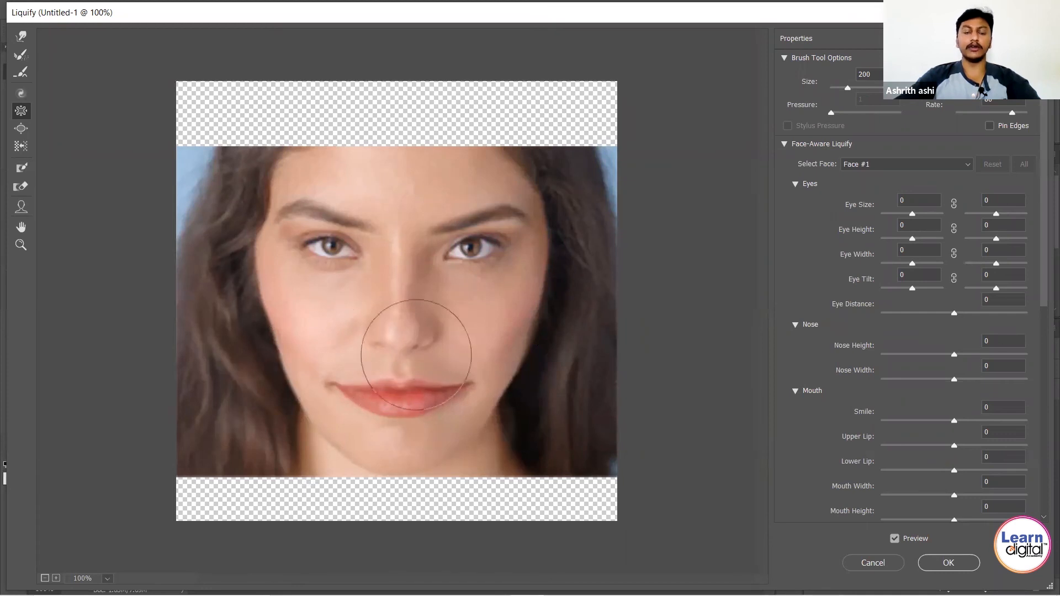
mouse_move(289, 267)
mouse_down()
mouse_move(270, 296)
mouse_move(278, 308)
mouse_move(266, 236)
mouse_up()
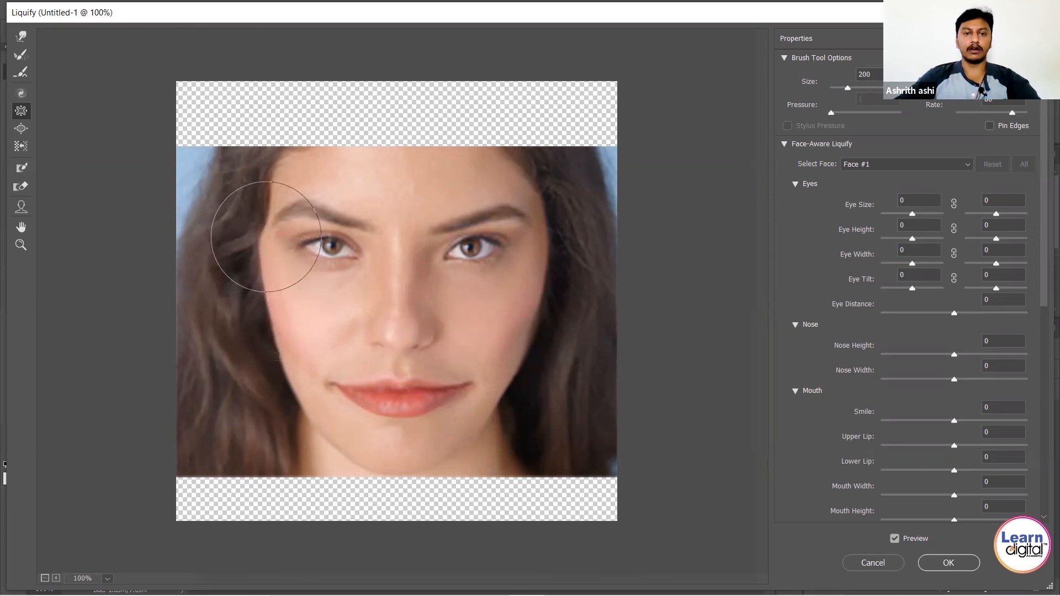
drag(530, 256, 491, 378)
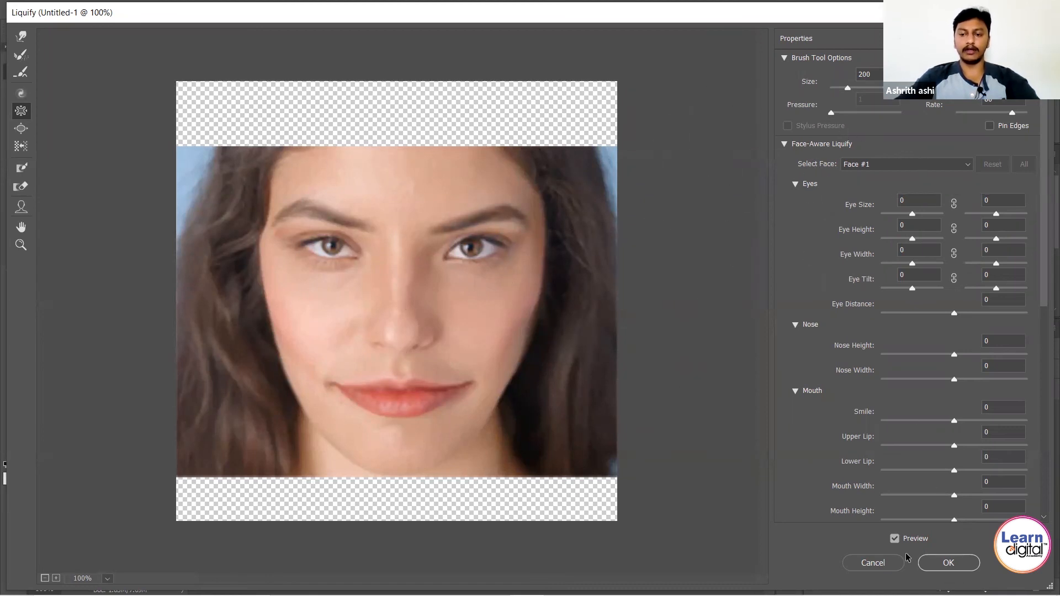
click(872, 562)
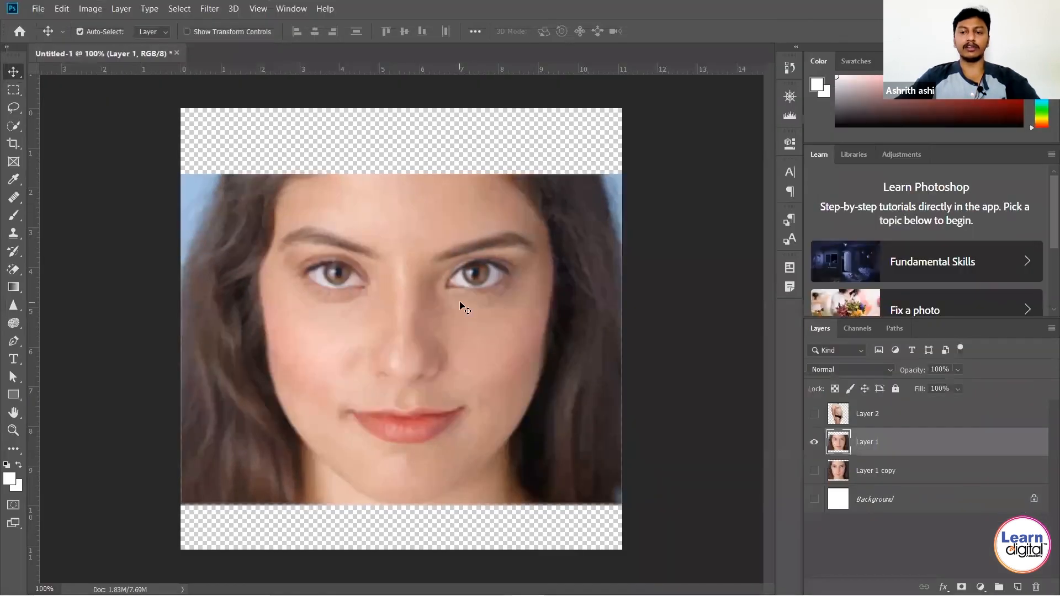